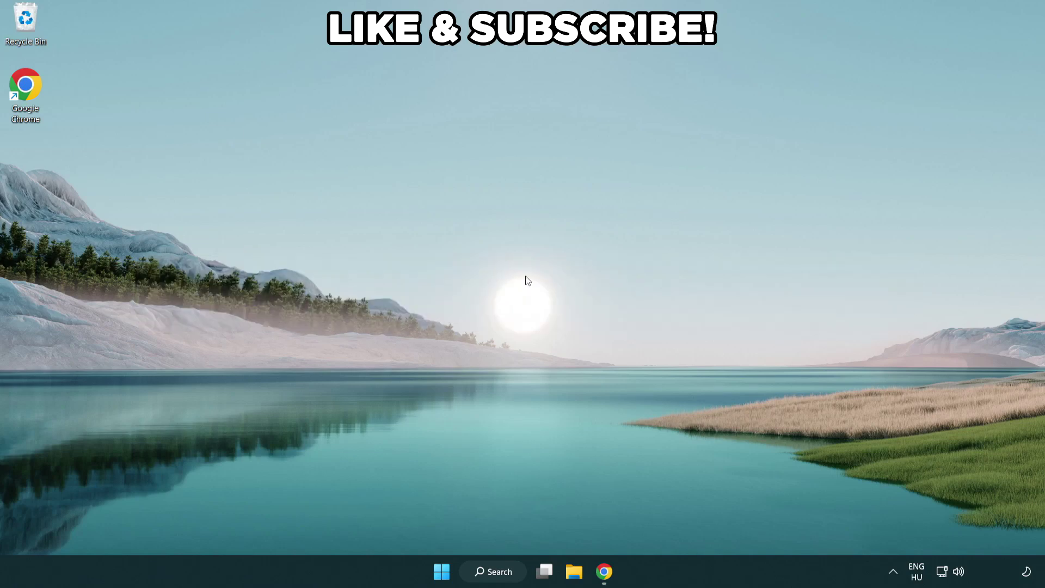
Search Windows for 'edit power plan' to find the Control Panel item
{"action": "left_click", "coordinate": [507, 572]}
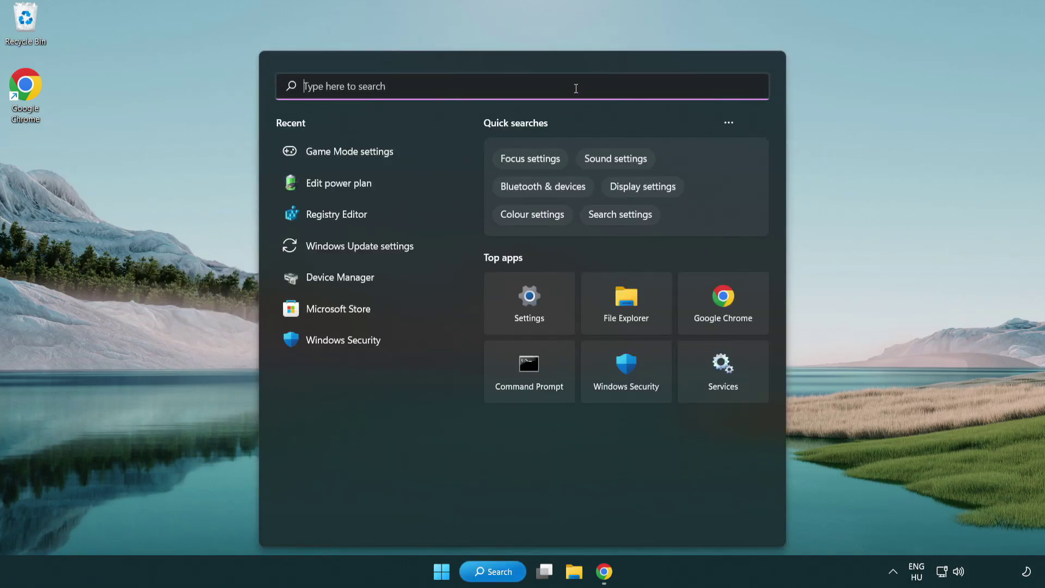
{"action": "type", "text": "edit power "}
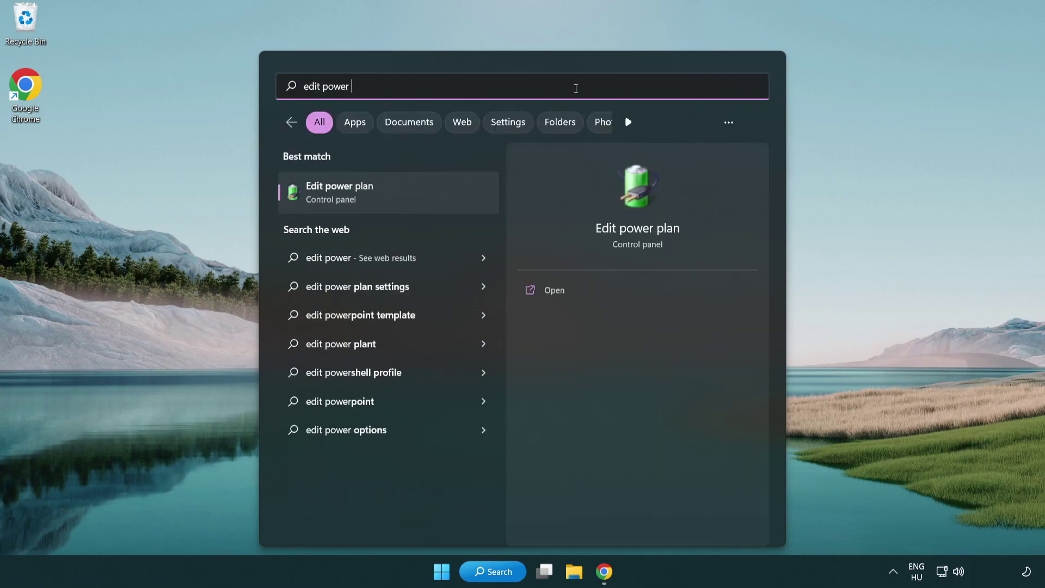
{"action": "type", "text": "plan"}
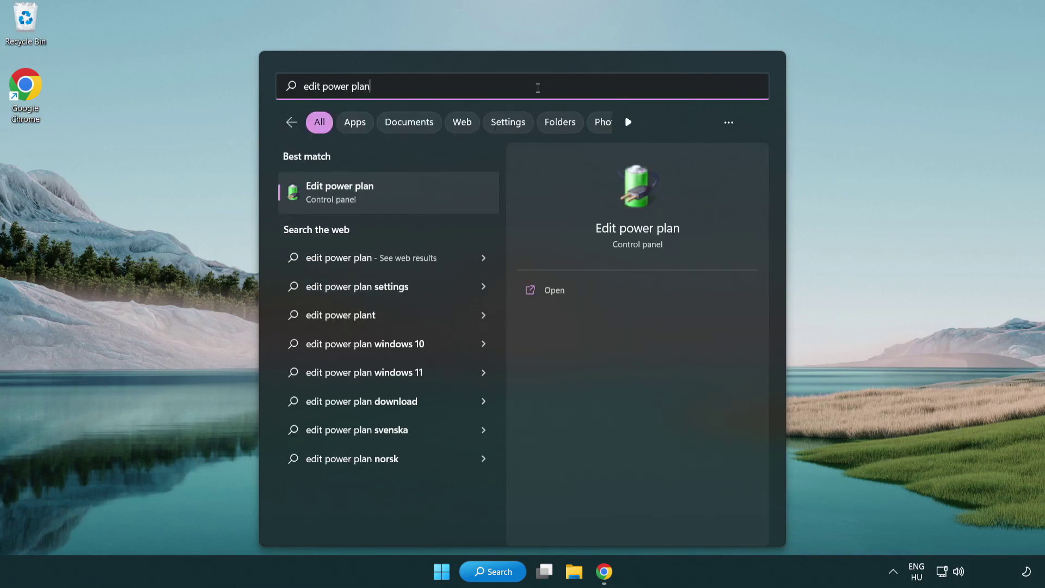
Switch the active power plan to High performance in Power Options, then close the window
{"action": "left_click", "coordinate": [393, 196]}
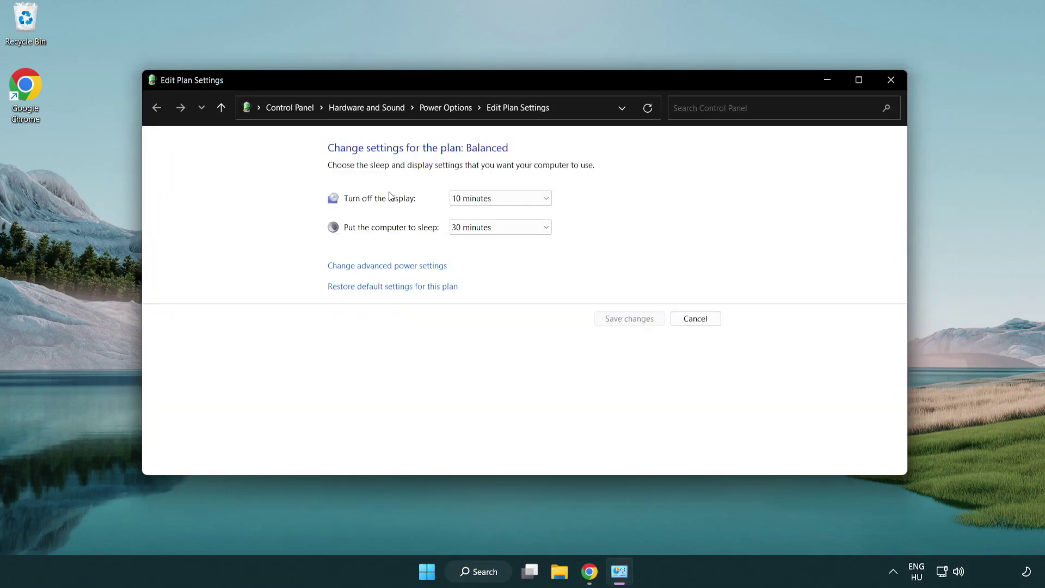
{"action": "left_click", "coordinate": [455, 118]}
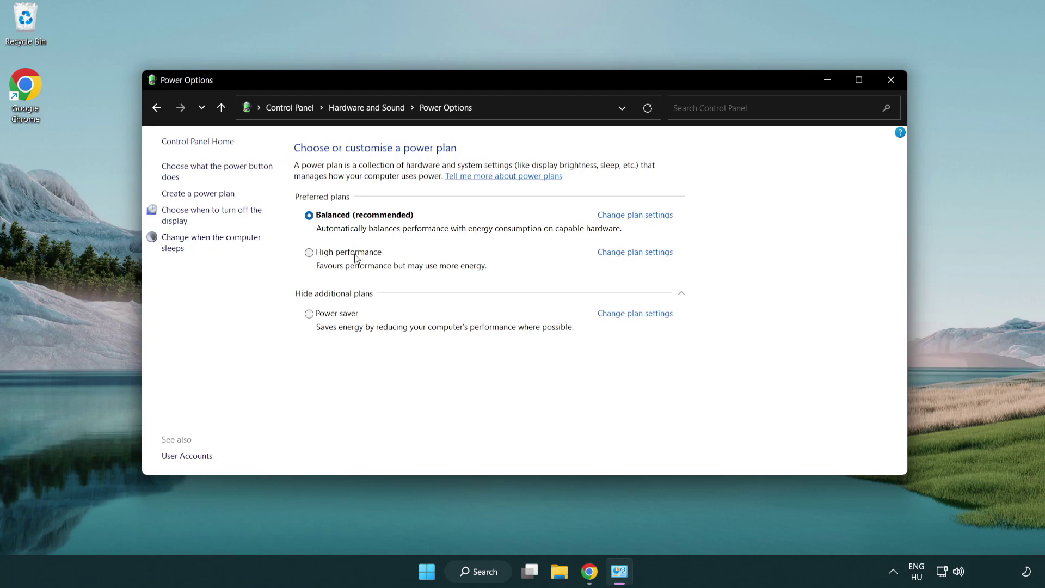
{"action": "left_click", "coordinate": [309, 255]}
{"action": "left_click", "coordinate": [890, 81]}
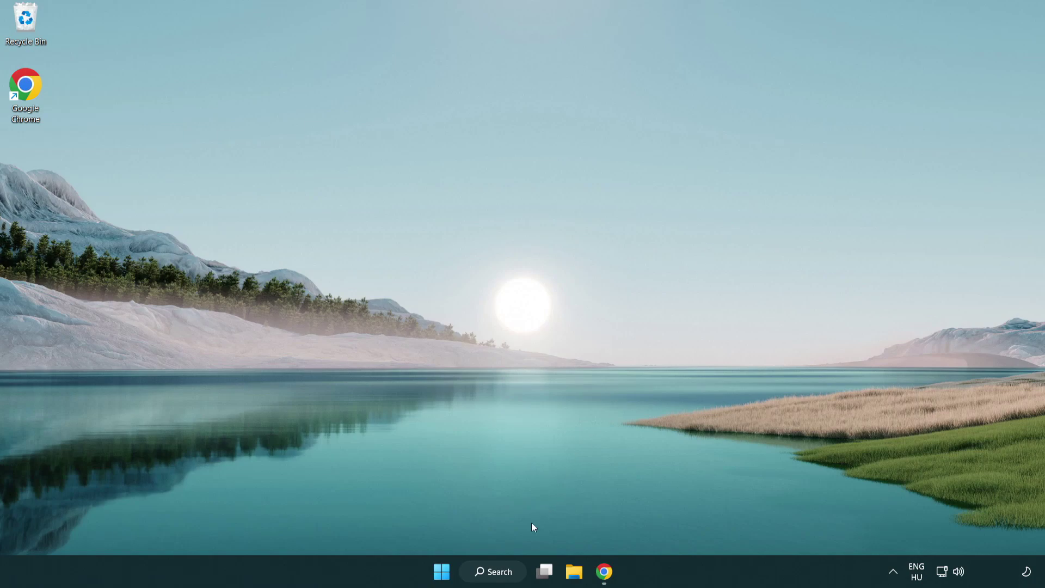
Open Device Manager from a 'device manager' search and center its window
{"action": "left_click", "coordinate": [506, 572]}
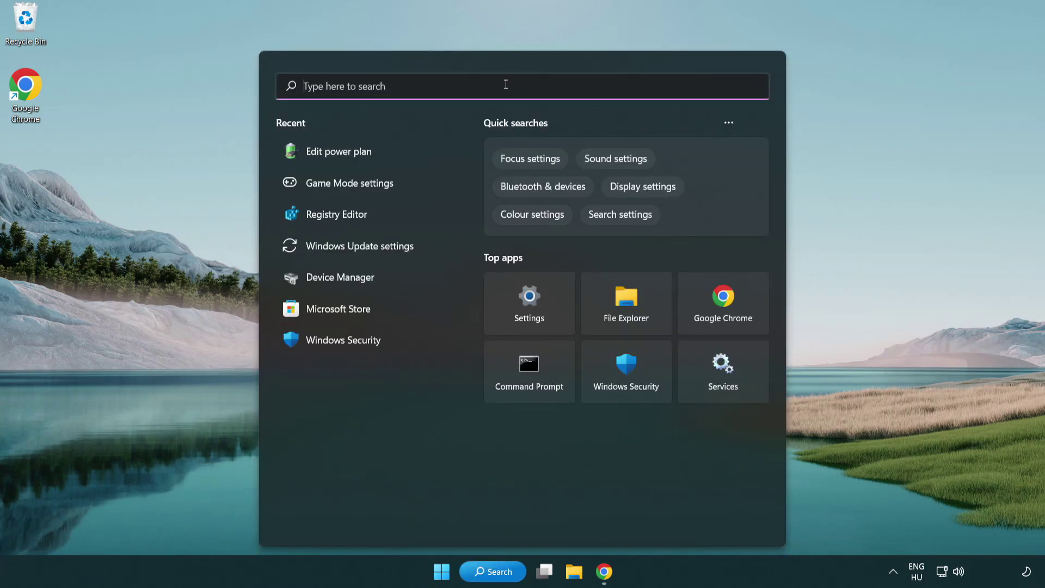
{"action": "type", "text": "device manager"}
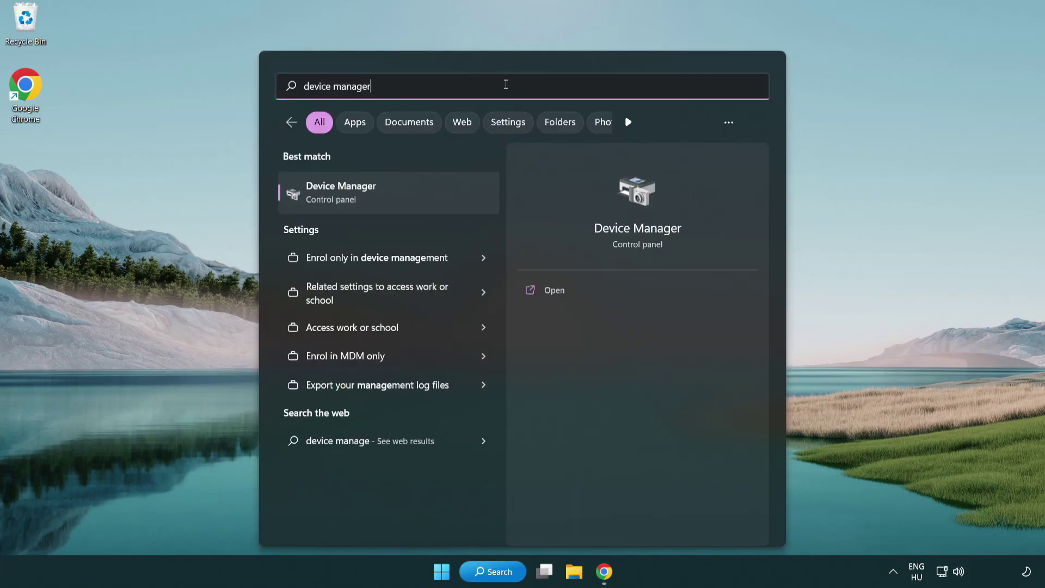
{"action": "left_click", "coordinate": [400, 195]}
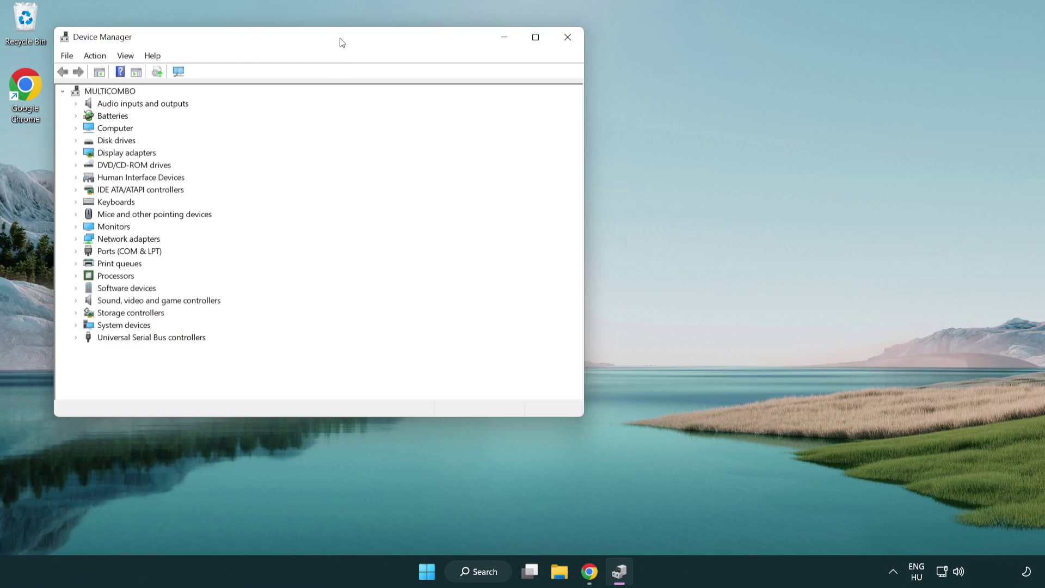
{"action": "left_click_drag", "start_coordinate": [343, 43], "coordinate": [536, 98]}
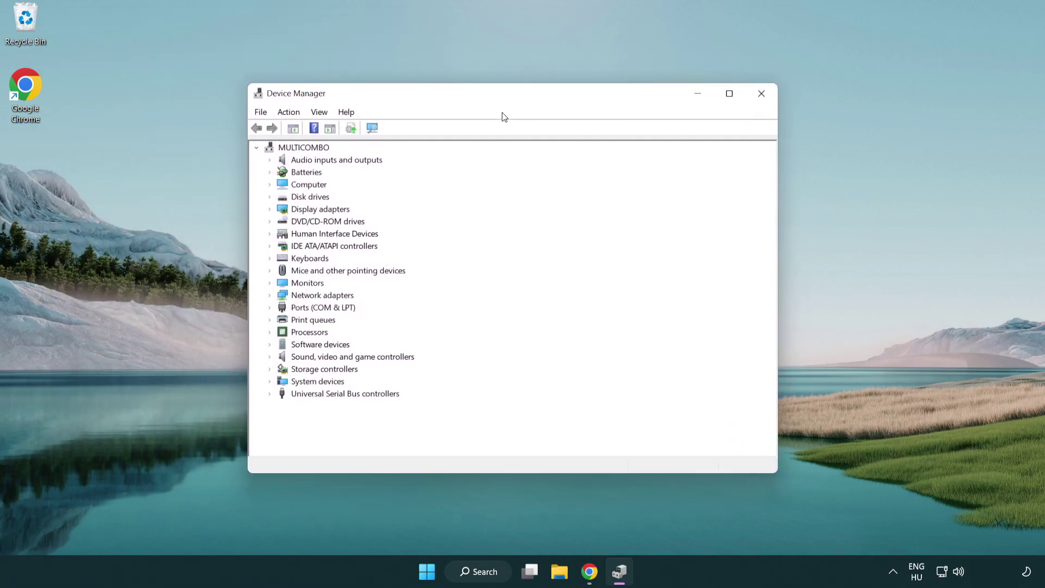
Expand Display adapters and bring up actions for the VMware SVGA 3D adapter
{"action": "left_click", "coordinate": [282, 207]}
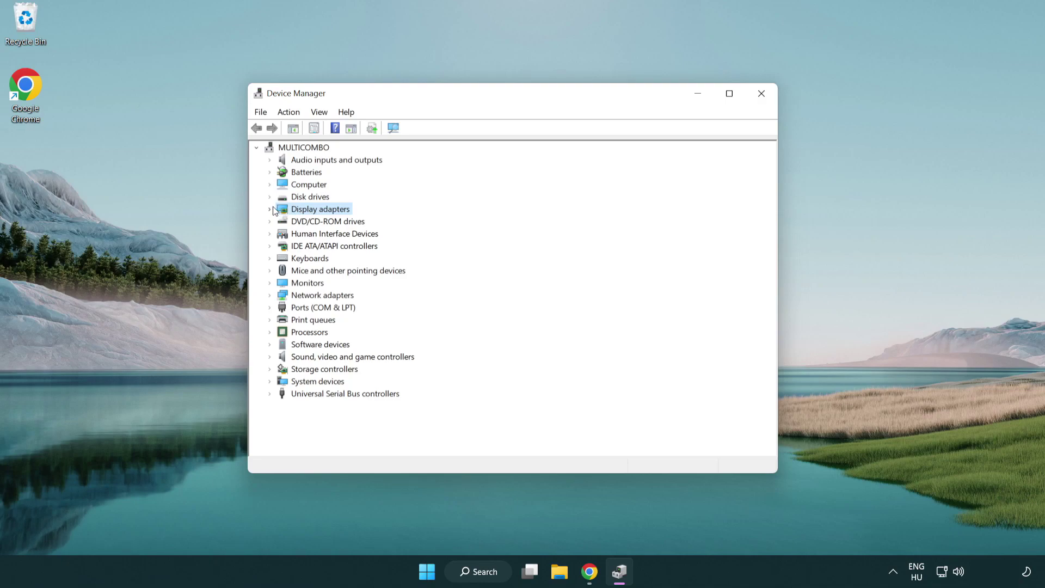
{"action": "left_click", "coordinate": [270, 210]}
{"action": "left_click", "coordinate": [294, 221]}
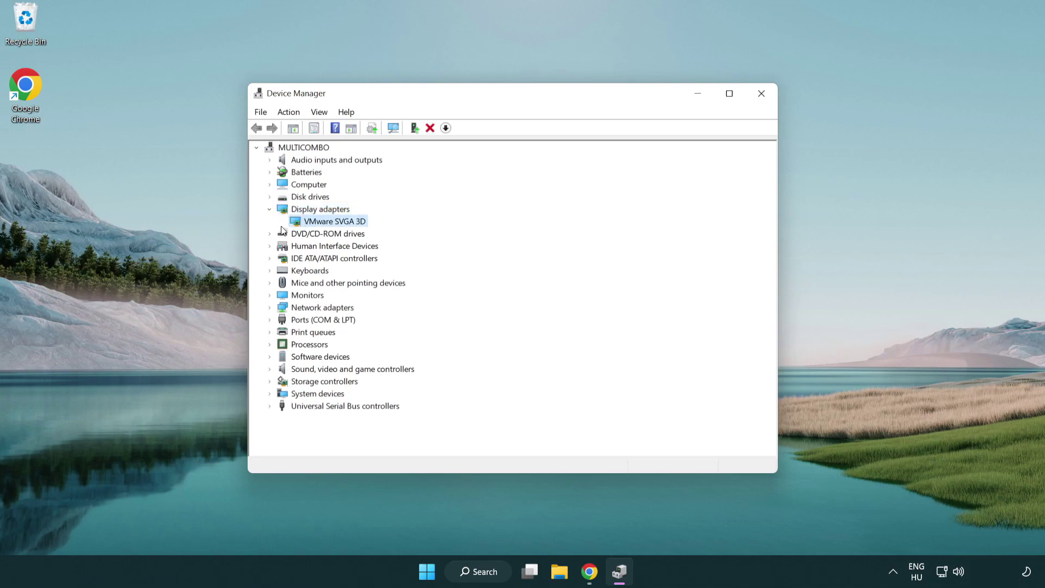
{"action": "right_click", "coordinate": [329, 222]}
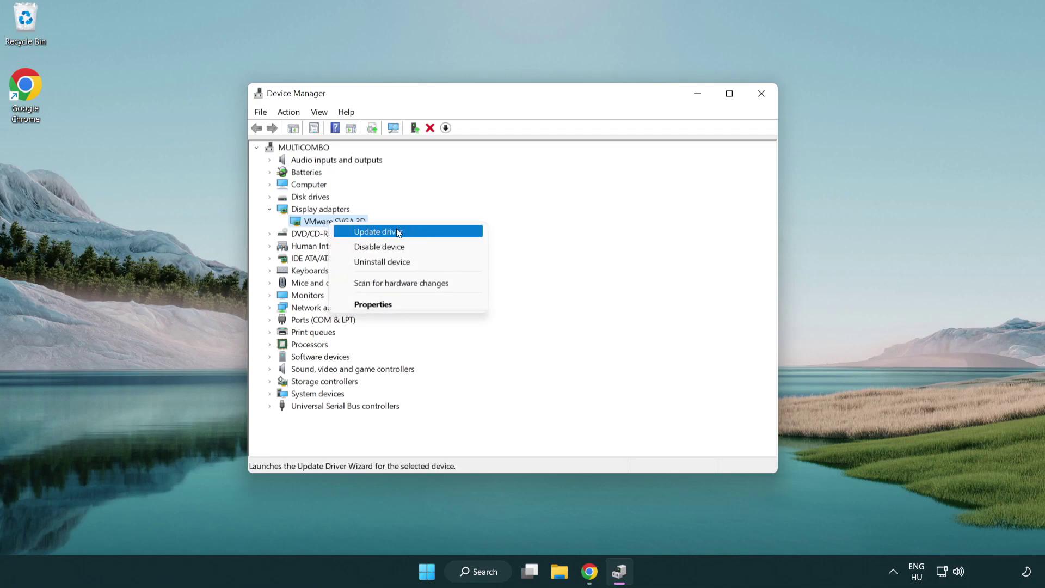
Auto-search for a VMware SVGA 3D driver update, which confirms the best driver is installed
{"action": "left_click", "coordinate": [417, 233]}
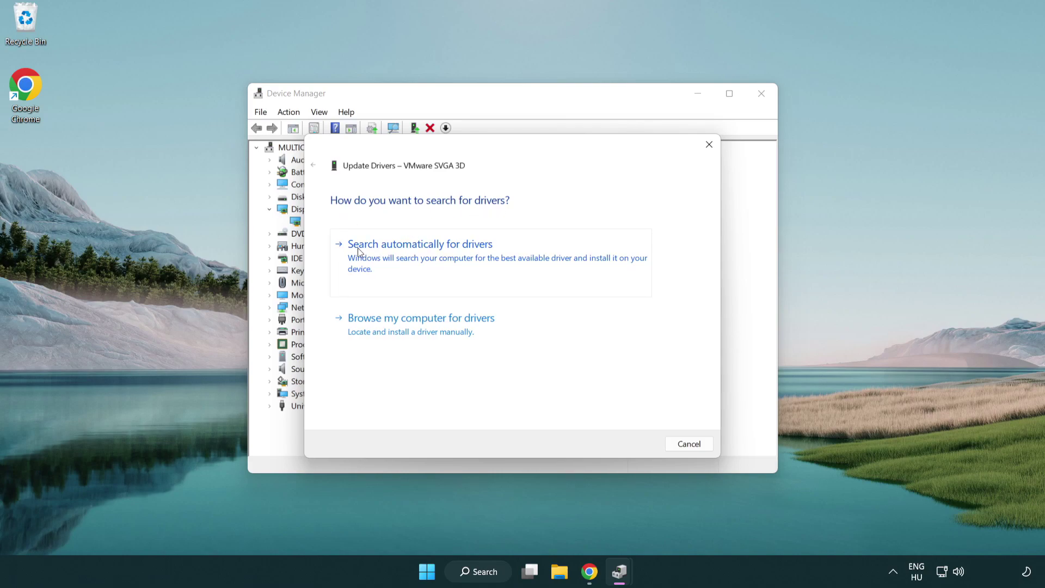
{"action": "left_click", "coordinate": [429, 256]}
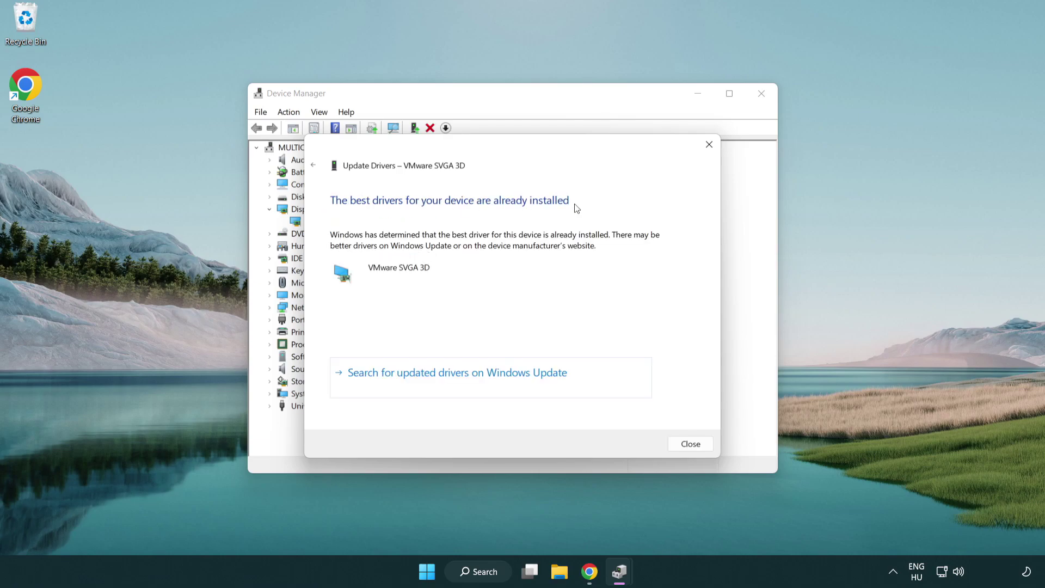
{"action": "left_click", "coordinate": [687, 444]}
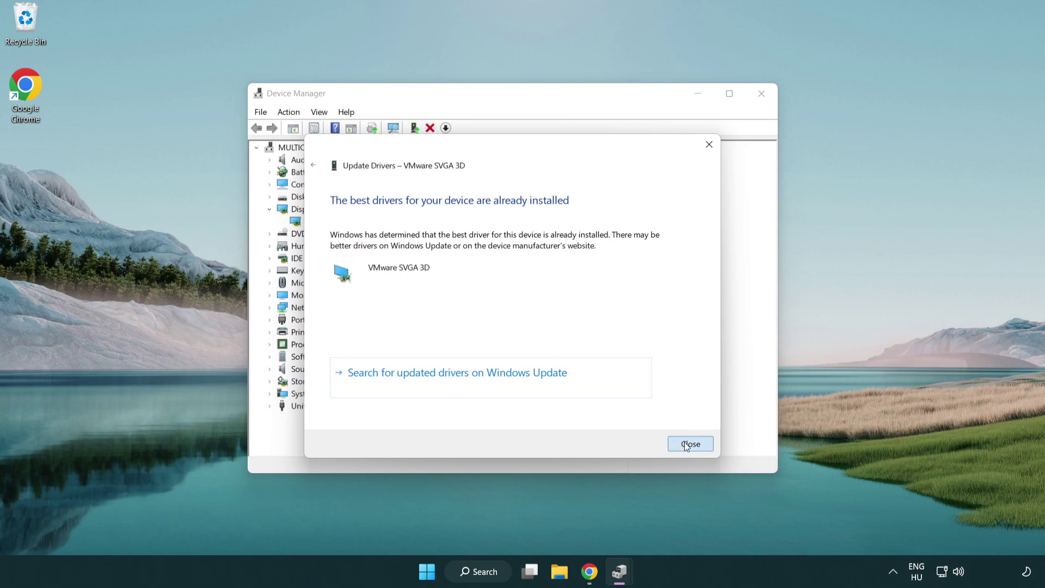
Close Device Manager and open Game Mode settings through a 'game mode' search
{"action": "left_click", "coordinate": [761, 95]}
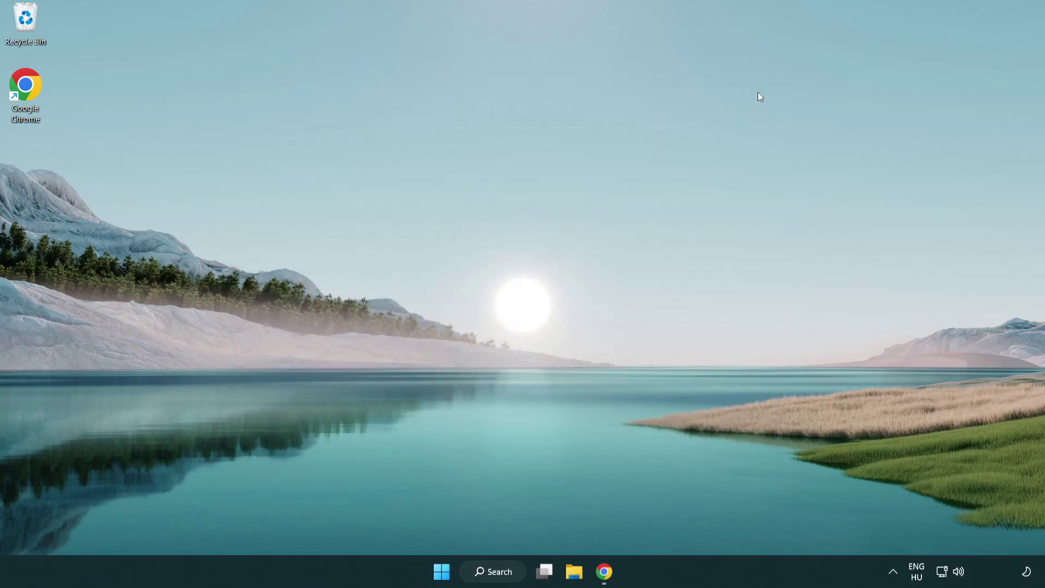
{"action": "left_click", "coordinate": [499, 577]}
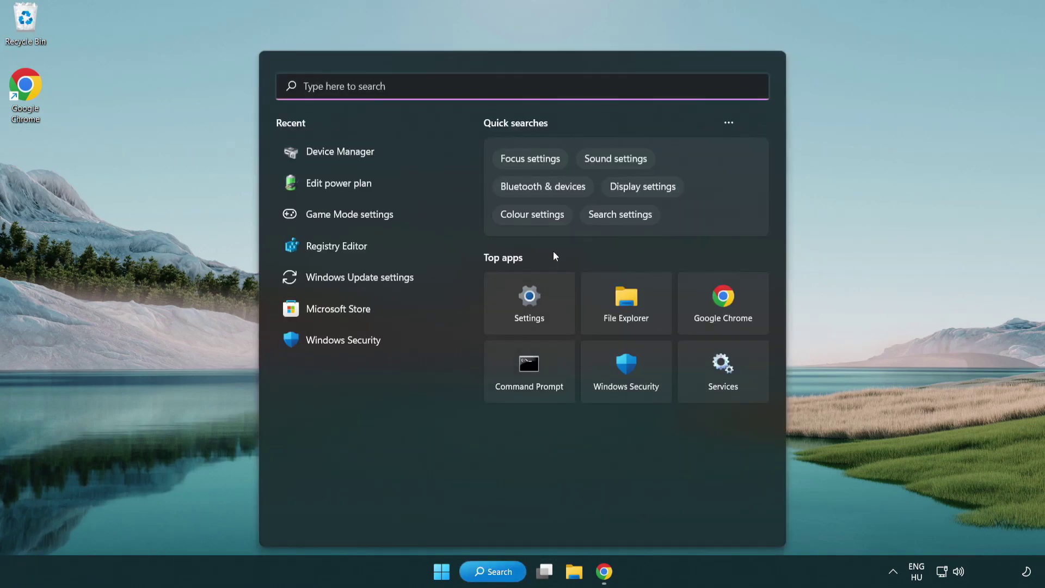
{"action": "type", "text": "gam"}
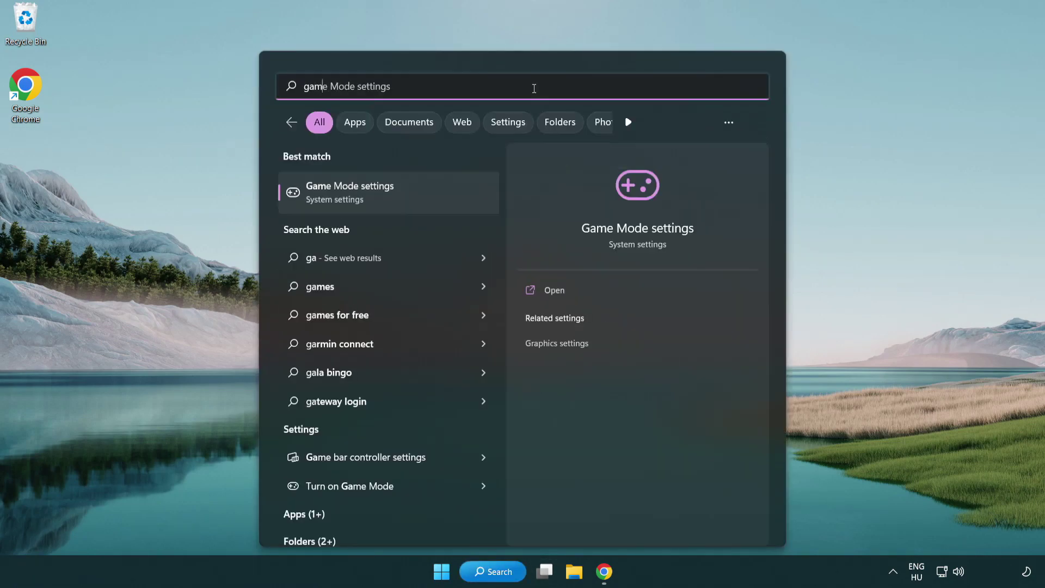
{"action": "type", "text": "e mode"}
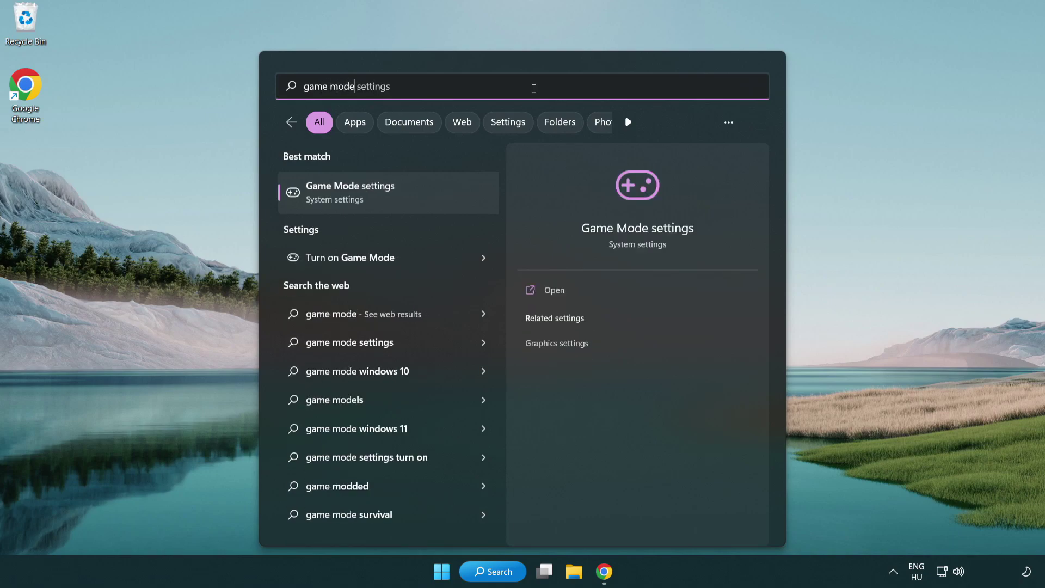
{"action": "left_click", "coordinate": [393, 197]}
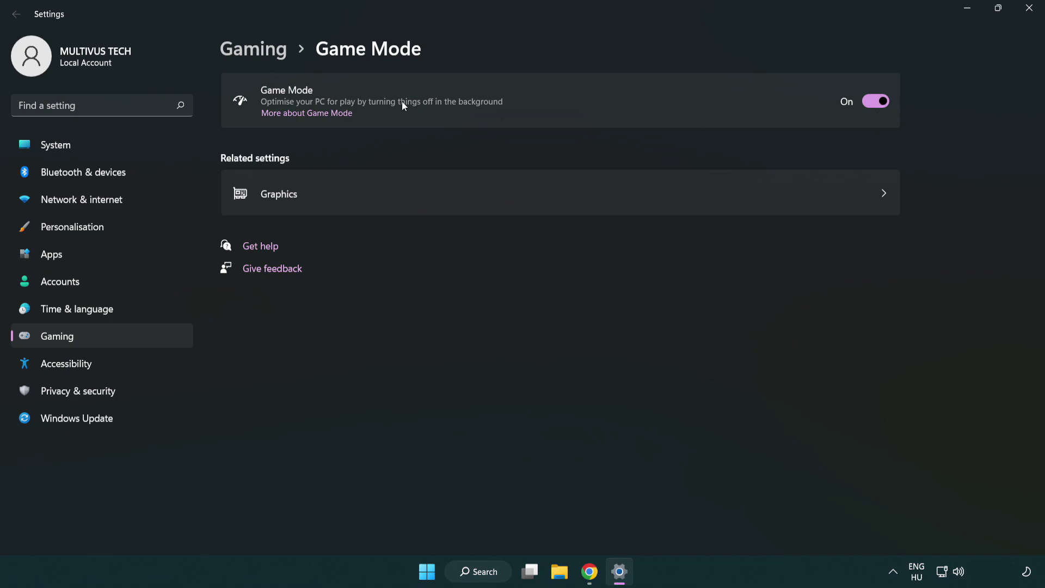
Check the Gaming and Xbox Game Bar pages, leaving the controller shortcut Off, then close Settings
{"action": "left_click", "coordinate": [272, 57]}
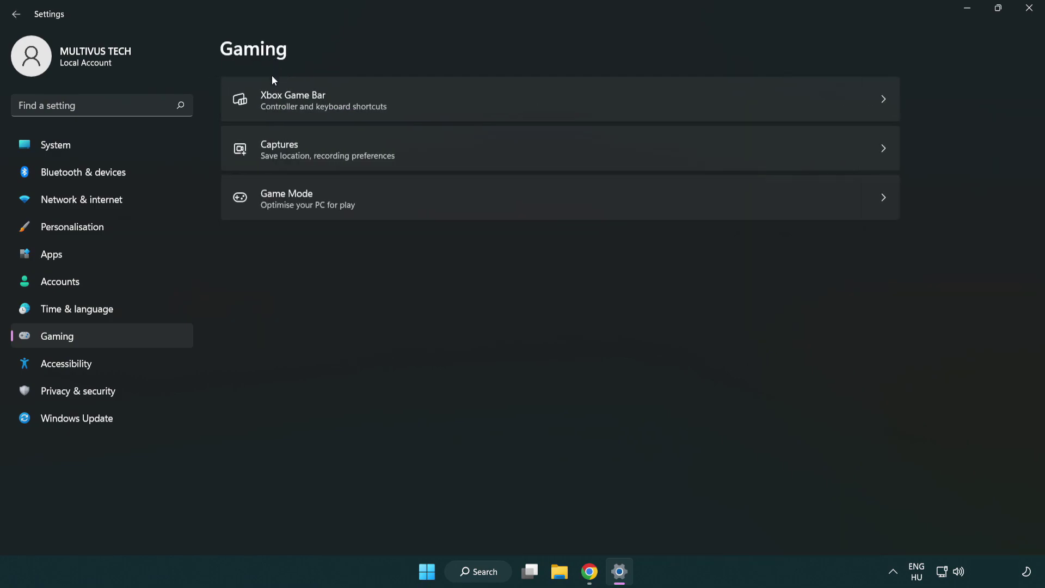
{"action": "left_click", "coordinate": [464, 102]}
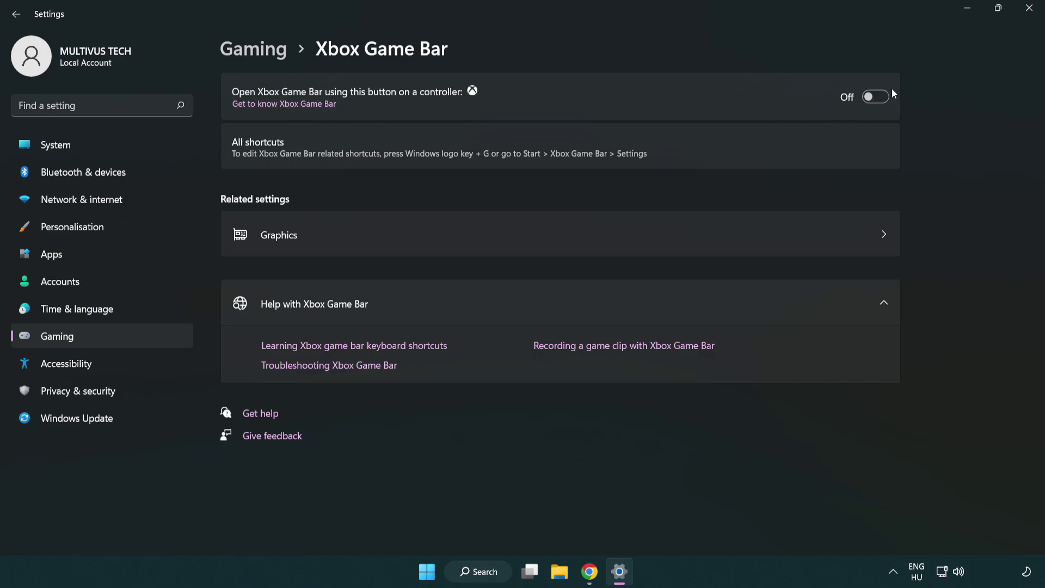
{"action": "left_click", "coordinate": [1030, 15]}
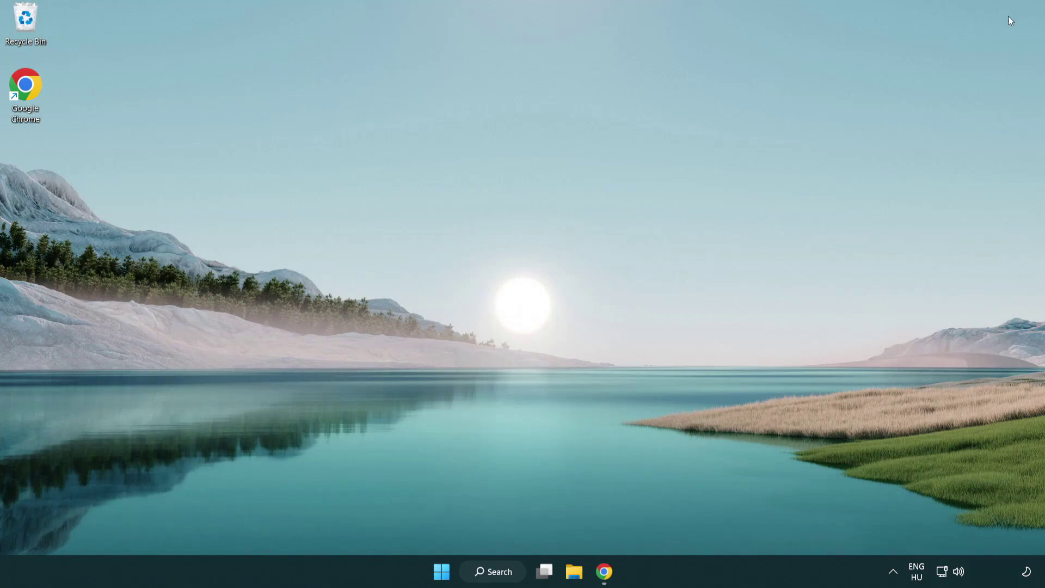
Launch Task Manager from the Start quick-link menu and end the Google Chrome (8) process
{"action": "right_click", "coordinate": [444, 574]}
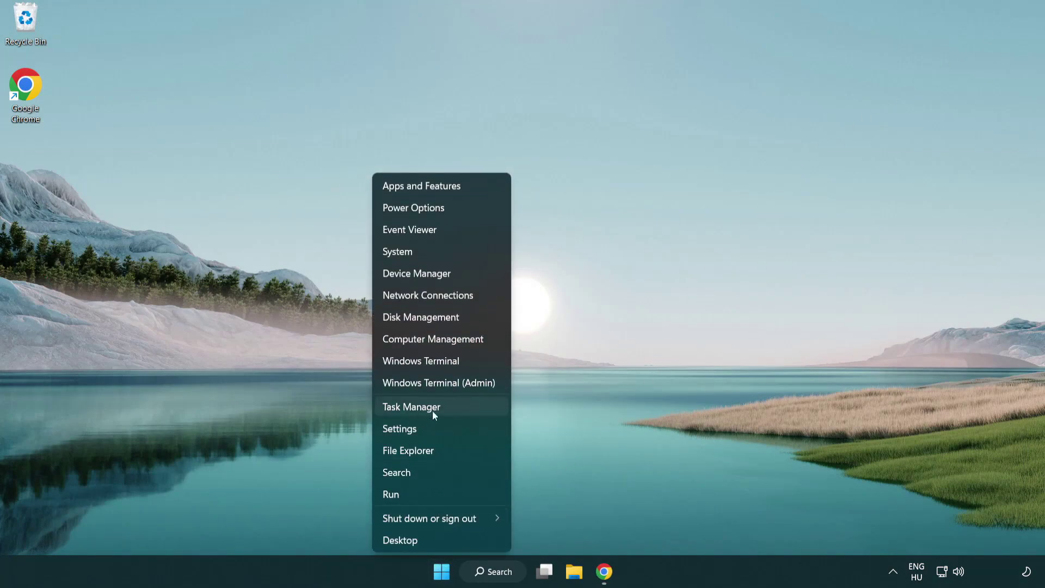
{"action": "left_click", "coordinate": [458, 407]}
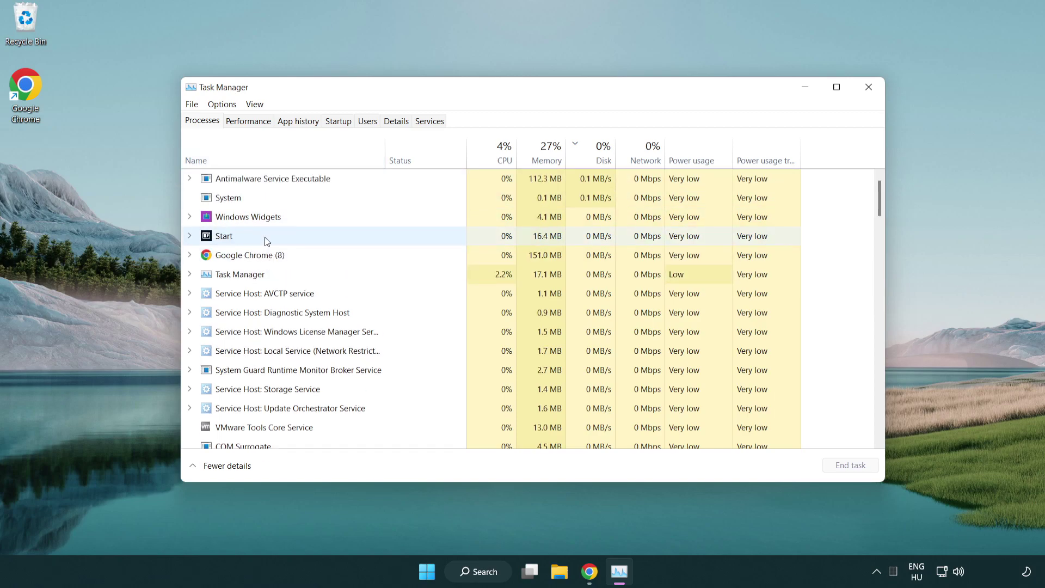
{"action": "left_click", "coordinate": [268, 257]}
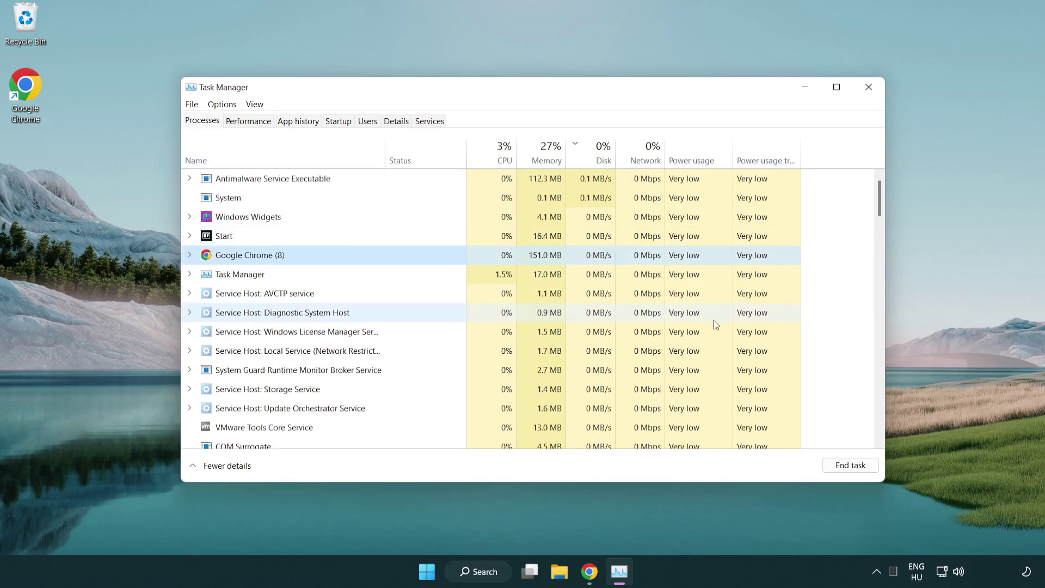
{"action": "left_click", "coordinate": [856, 470]}
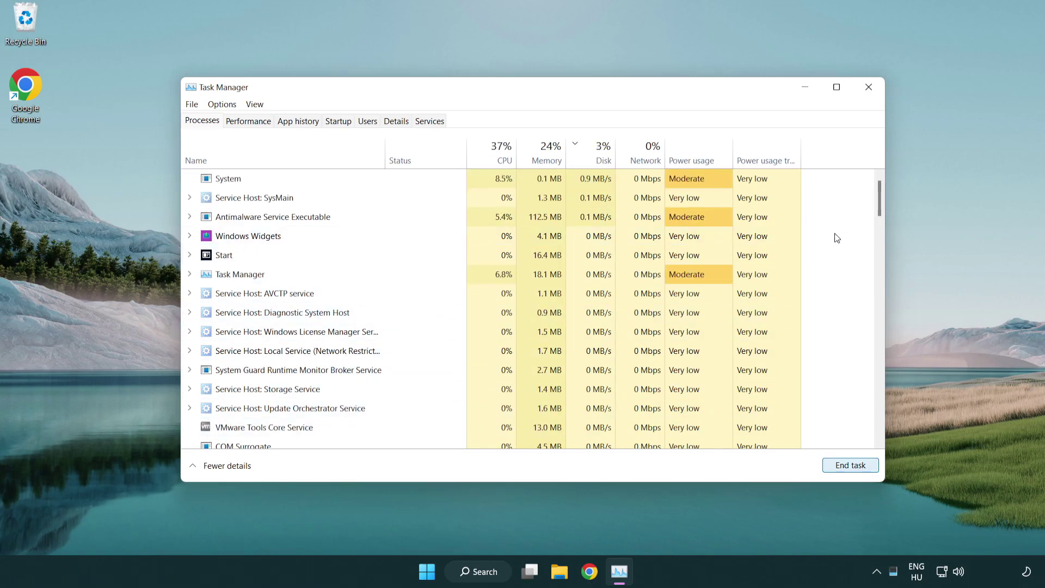
{"action": "left_click_drag", "start_coordinate": [880, 210], "coordinate": [874, 187]}
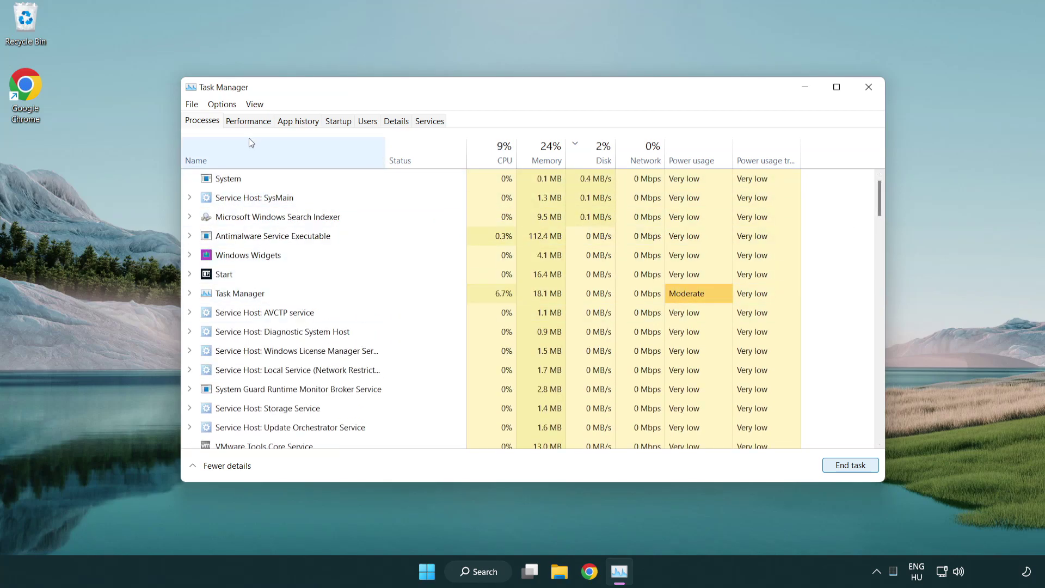
Disable Cortana, Phone Link and Terminal as startup apps, then close Task Manager
{"action": "left_click", "coordinate": [338, 121]}
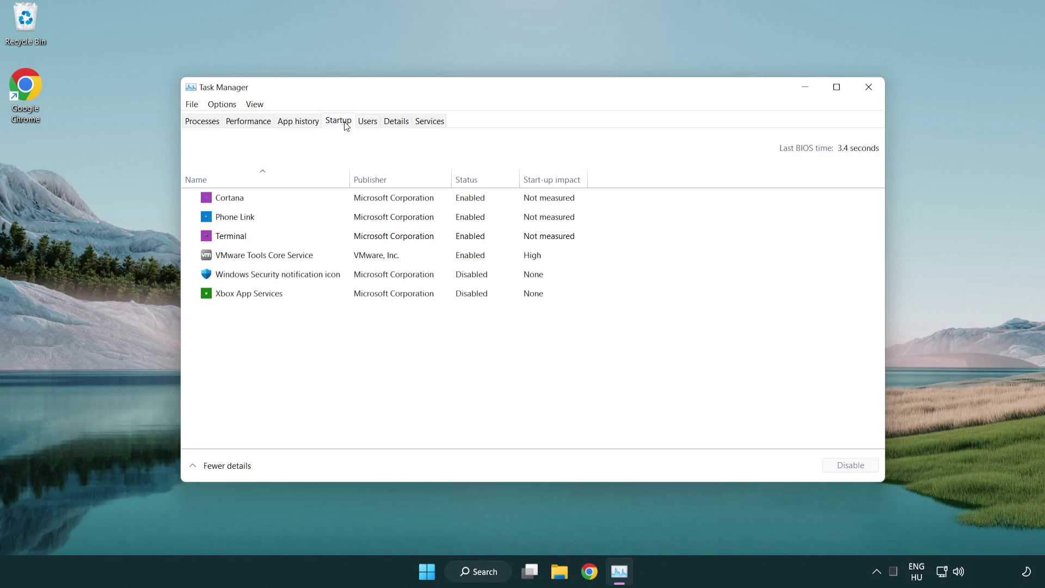
{"action": "left_click", "coordinate": [372, 200]}
{"action": "left_click", "coordinate": [857, 466]}
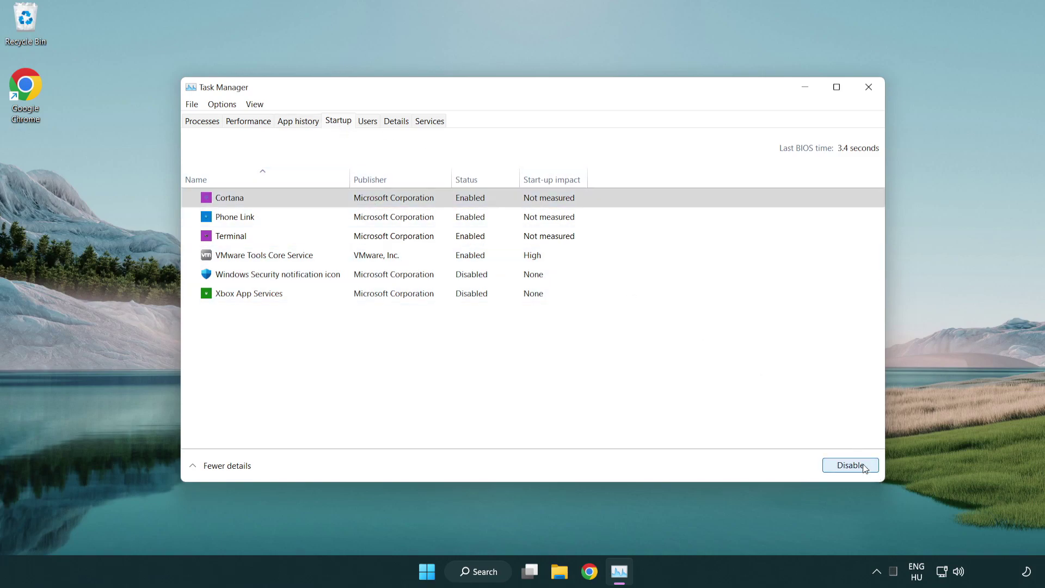
{"action": "left_click", "coordinate": [415, 218]}
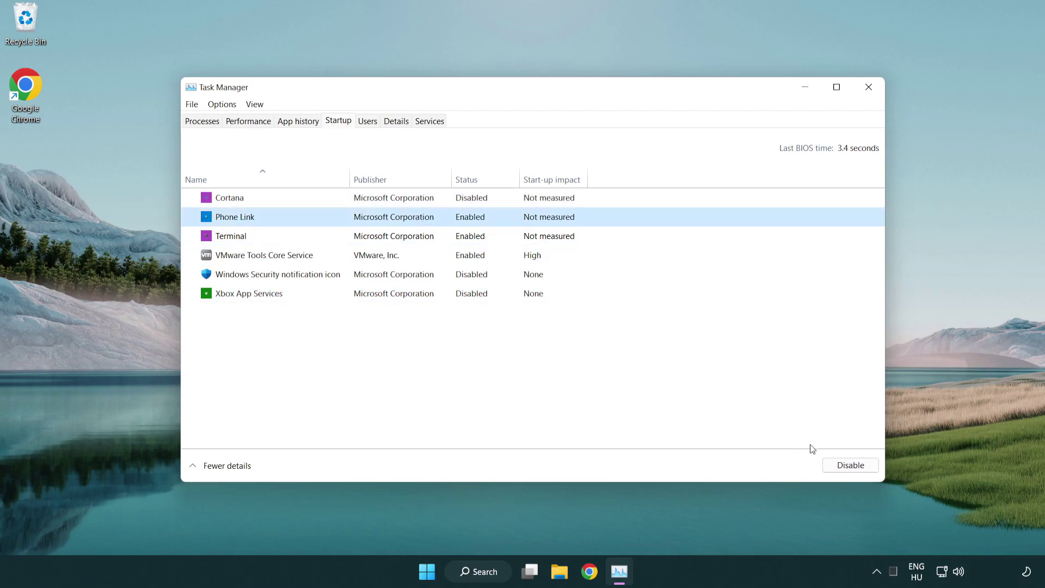
{"action": "left_click", "coordinate": [849, 466]}
{"action": "left_click", "coordinate": [357, 243]}
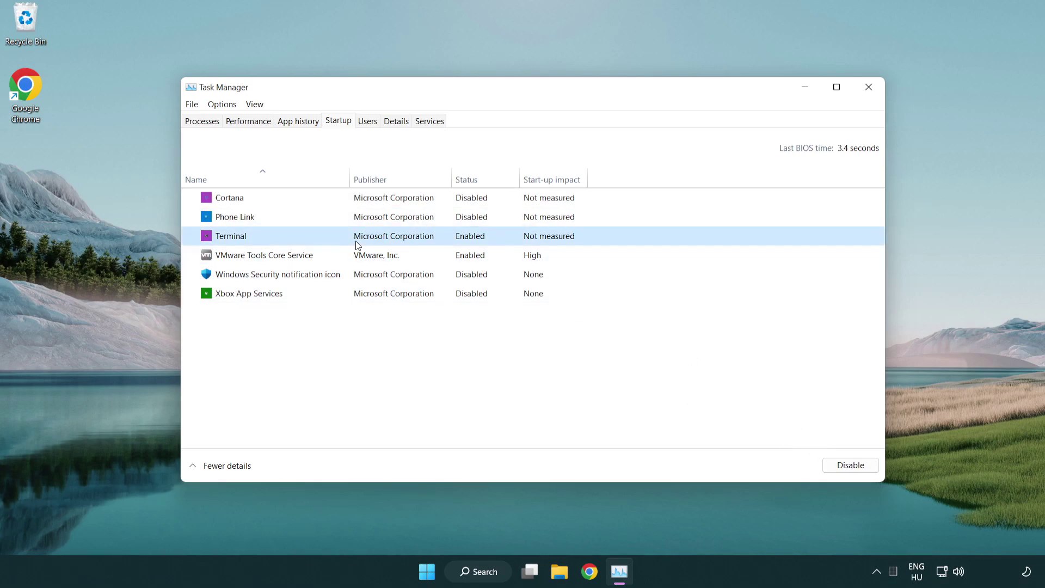
{"action": "left_click", "coordinate": [870, 469]}
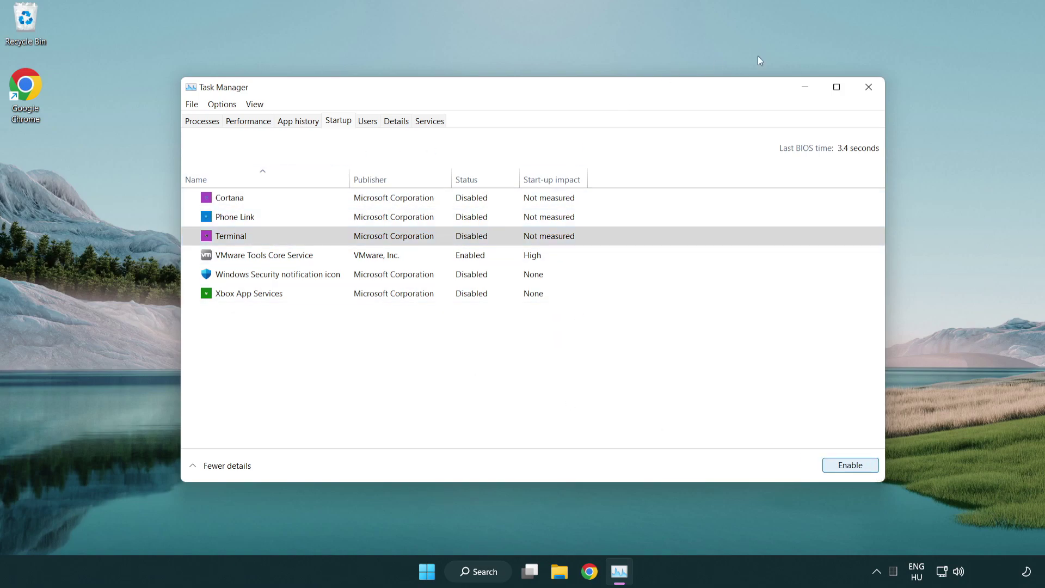
{"action": "left_click", "coordinate": [870, 88]}
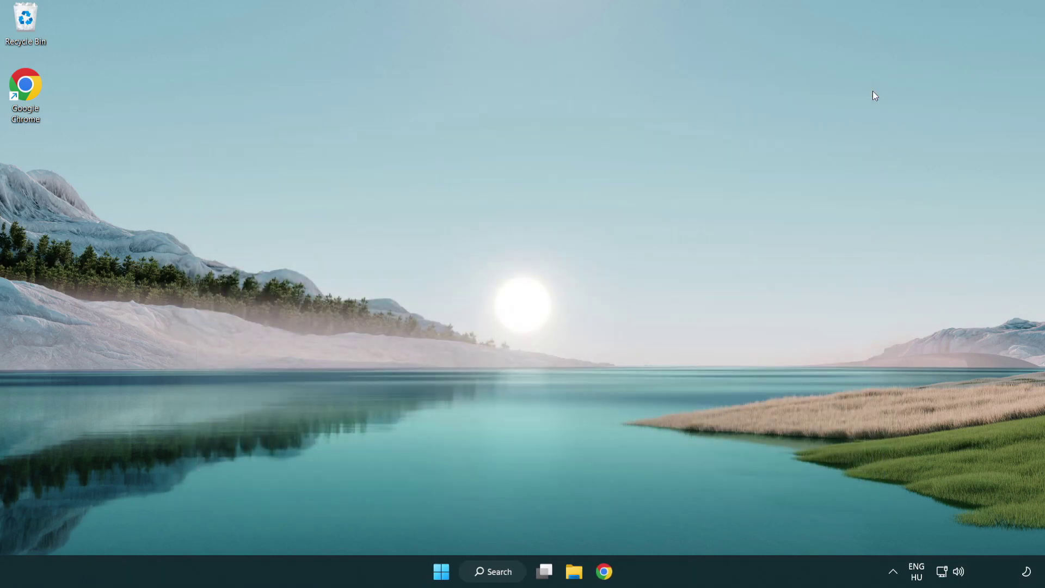
Run a Windows Update check via an 'update' search, confirm it's up to date, then close Settings
{"action": "left_click", "coordinate": [495, 572]}
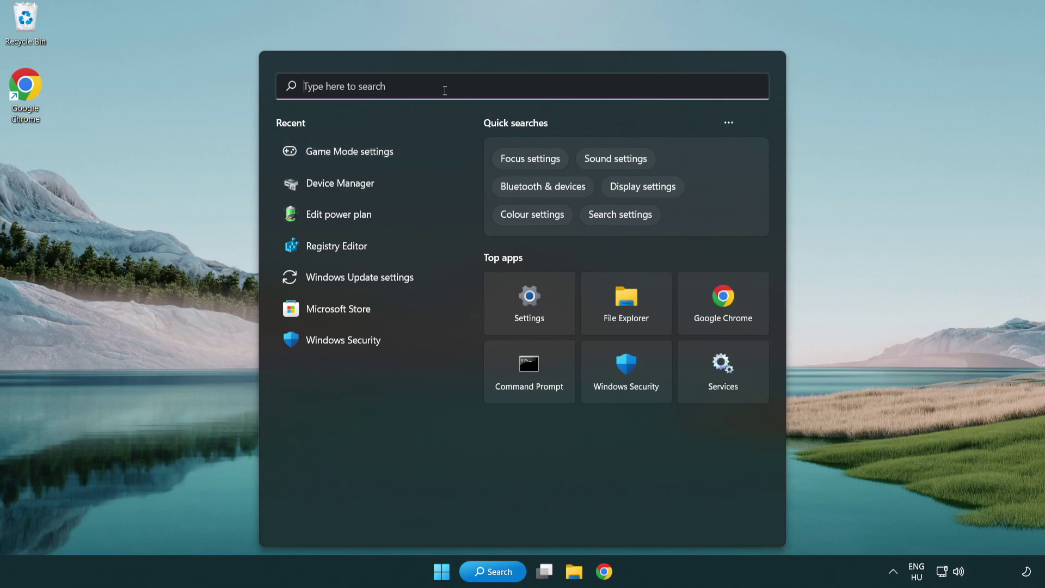
{"action": "type", "text": "update"}
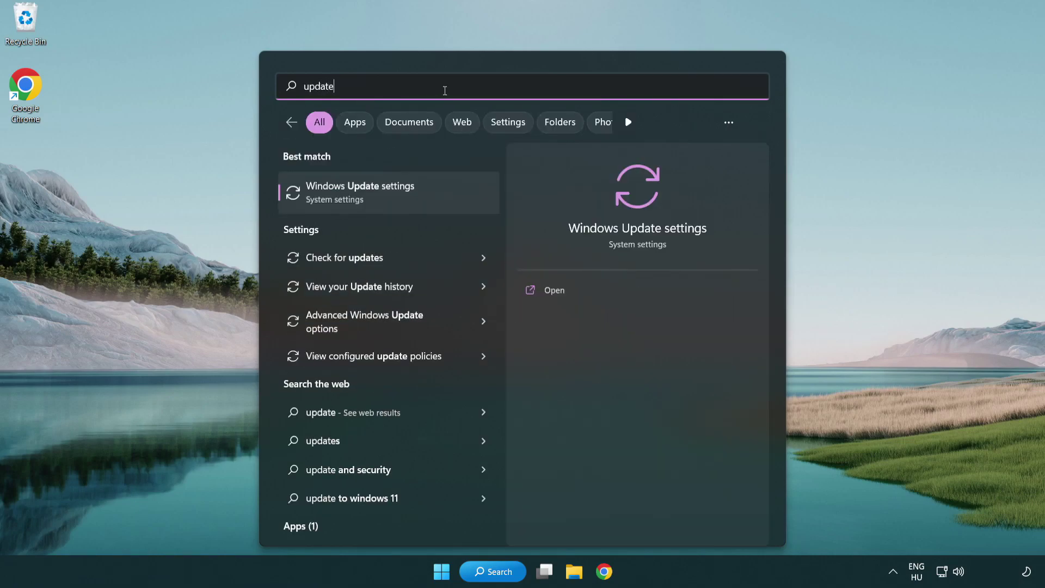
{"action": "left_click", "coordinate": [404, 199]}
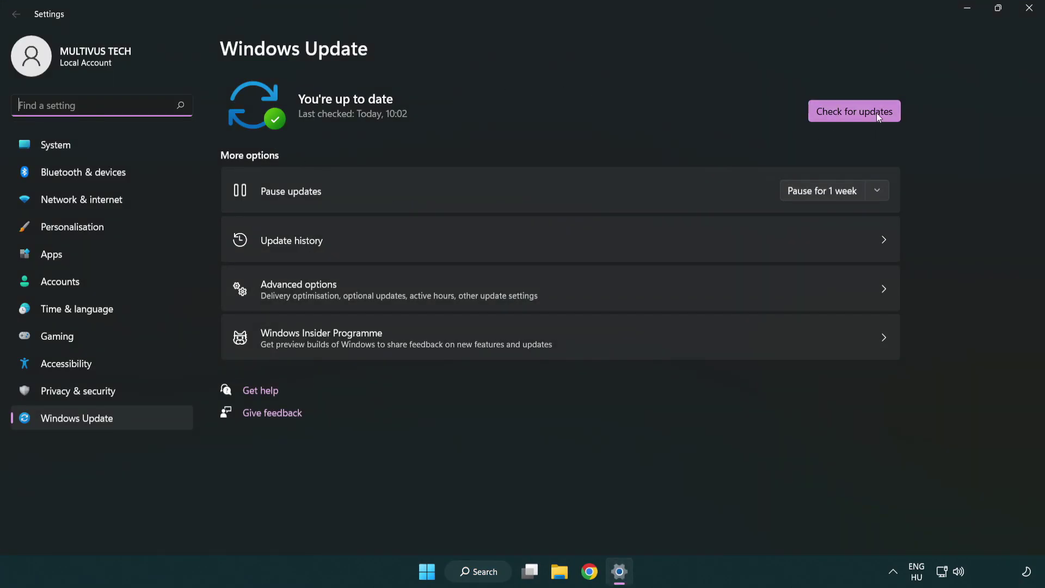
{"action": "left_click", "coordinate": [861, 112]}
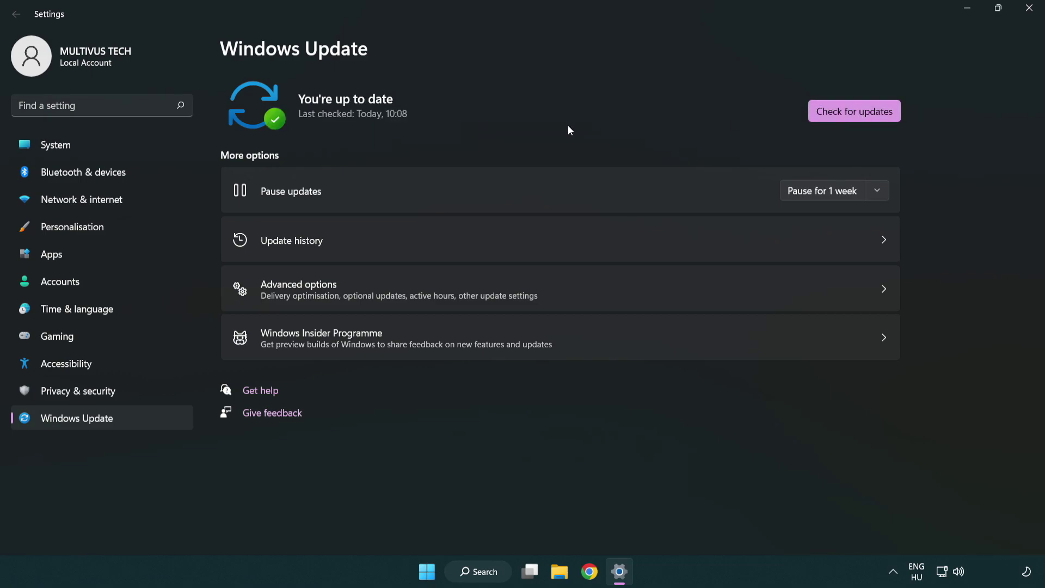
{"action": "left_click", "coordinate": [1030, 9]}
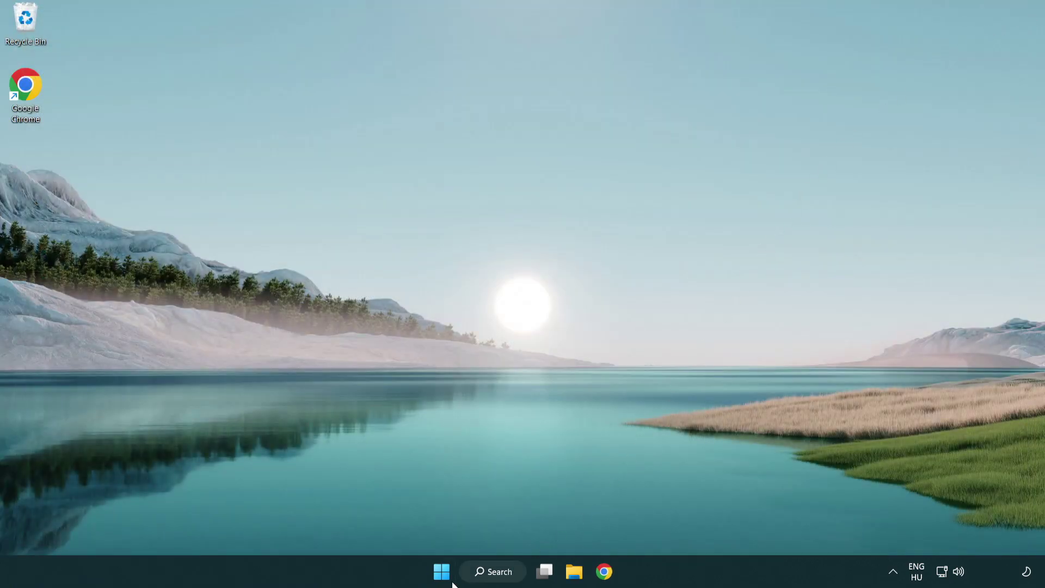
Open Registry Editor via 'regedit' and navigate to HKEY_CURRENT_USER\System\GameConfigStore
{"action": "left_click", "coordinate": [493, 570]}
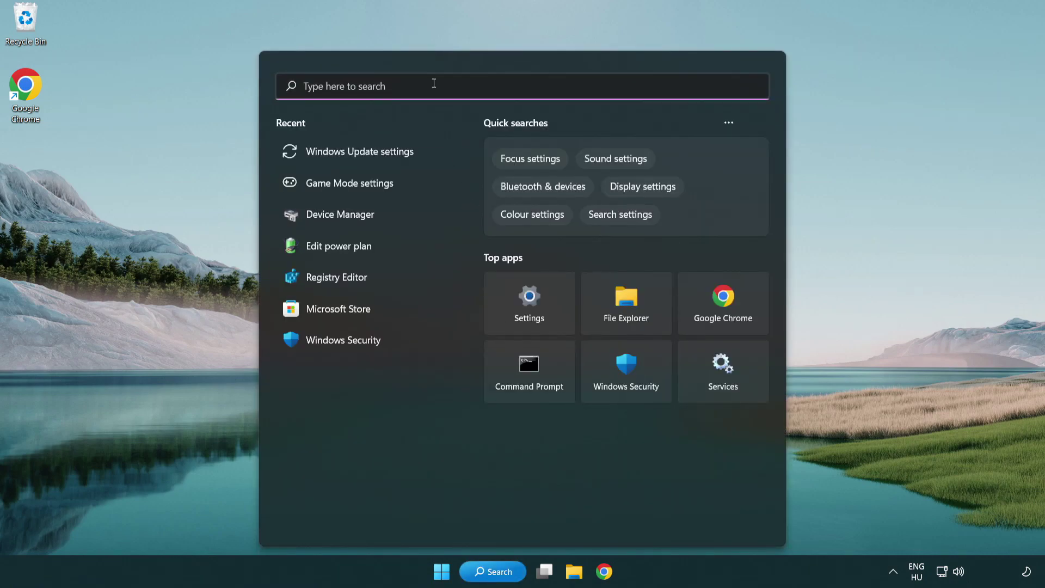
{"action": "type", "text": "regedit"}
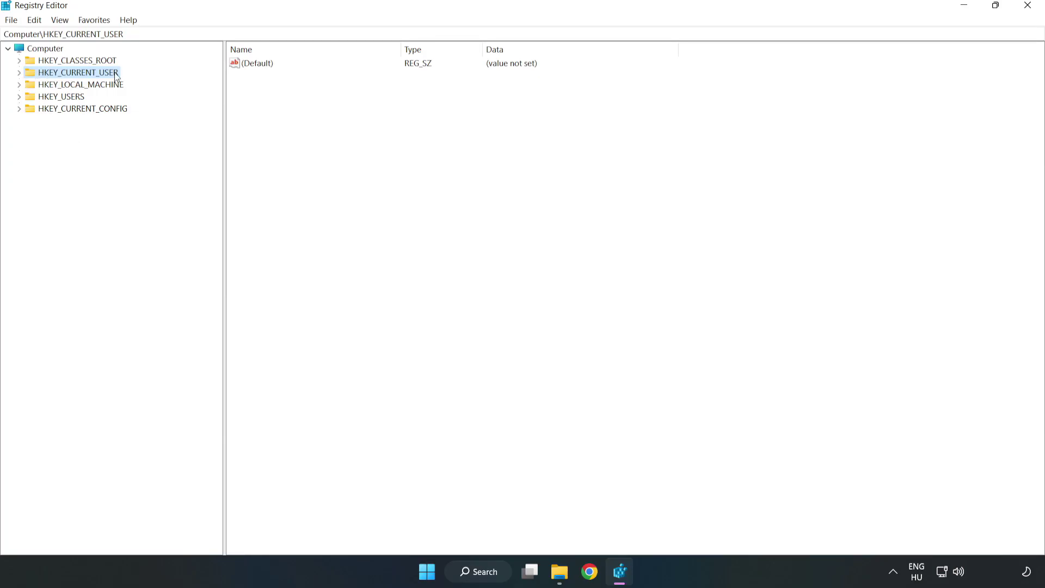
{"action": "left_click", "coordinate": [21, 74]}
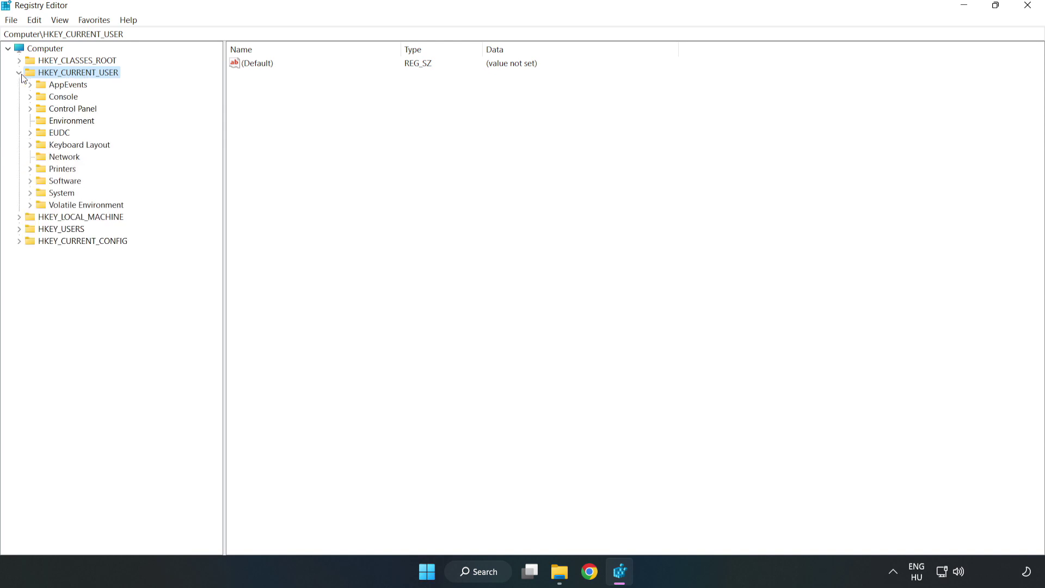
{"action": "left_click", "coordinate": [30, 194]}
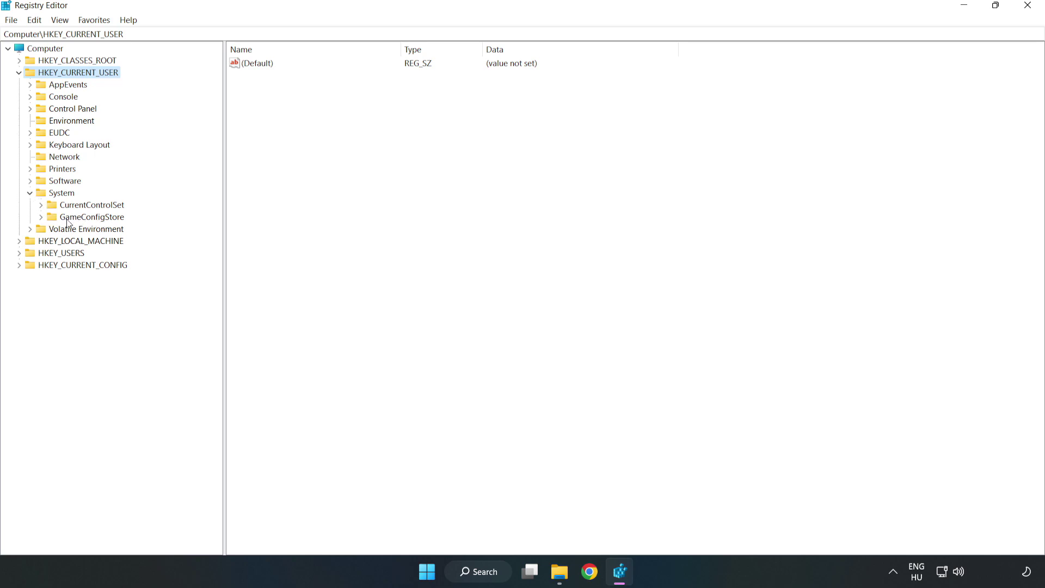
{"action": "left_click", "coordinate": [87, 220]}
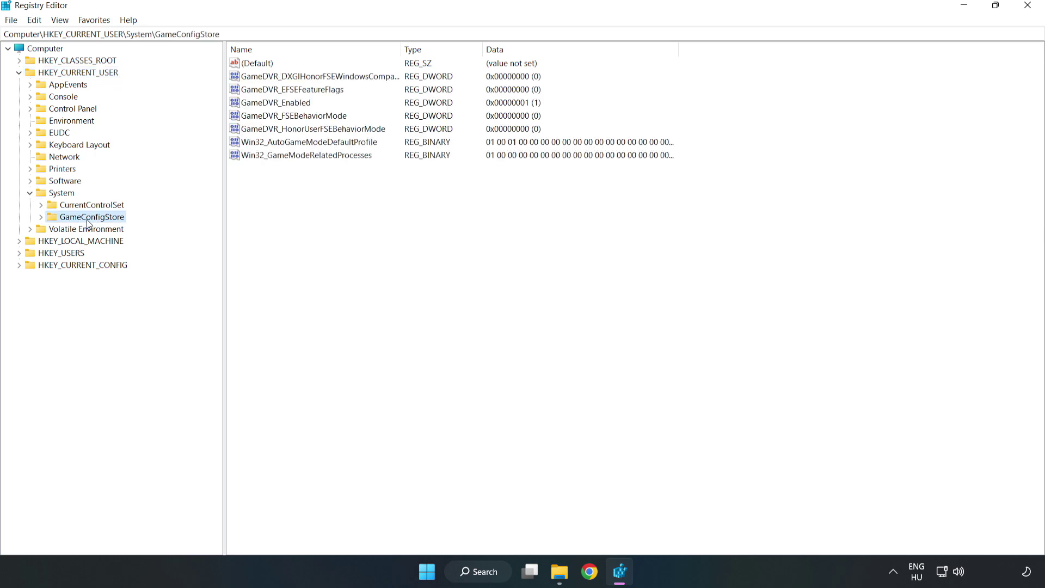
Change the GameDVR_Enabled value data from 1 to 0
{"action": "left_click", "coordinate": [254, 106]}
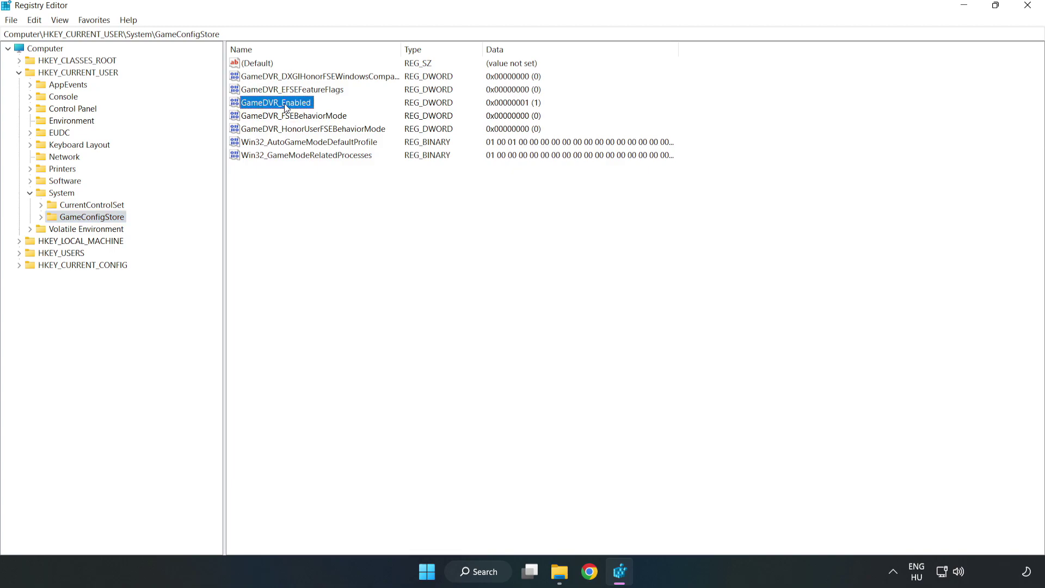
{"action": "right_click", "coordinate": [286, 107]}
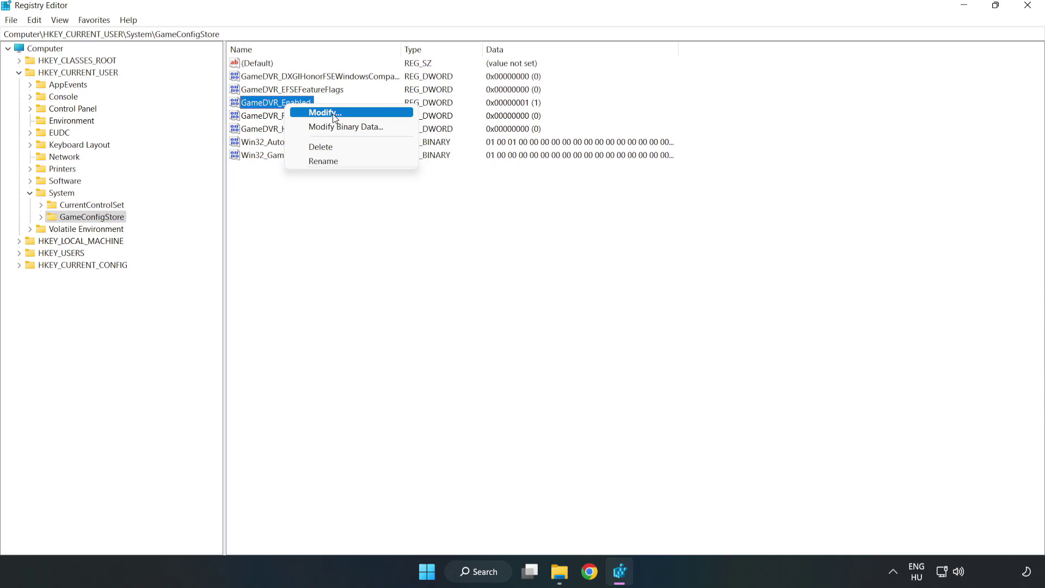
{"action": "left_click", "coordinate": [334, 114]}
{"action": "left_click_drag", "start_coordinate": [267, 102], "coordinate": [581, 220]}
{"action": "left_click", "coordinate": [436, 283]}
{"action": "left_click_drag", "start_coordinate": [437, 283], "coordinate": [364, 275]}
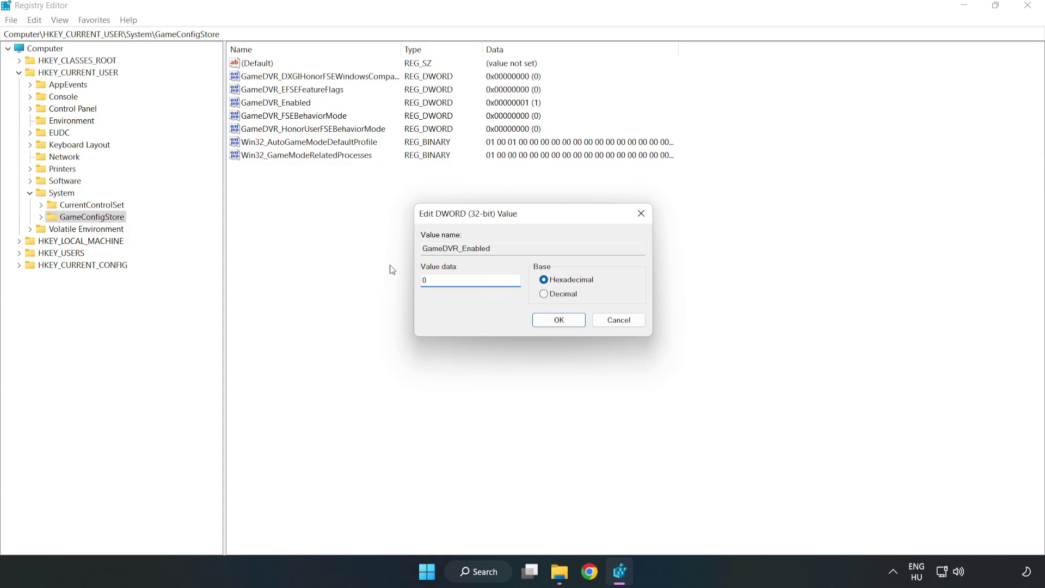
{"action": "left_click", "coordinate": [559, 321]}
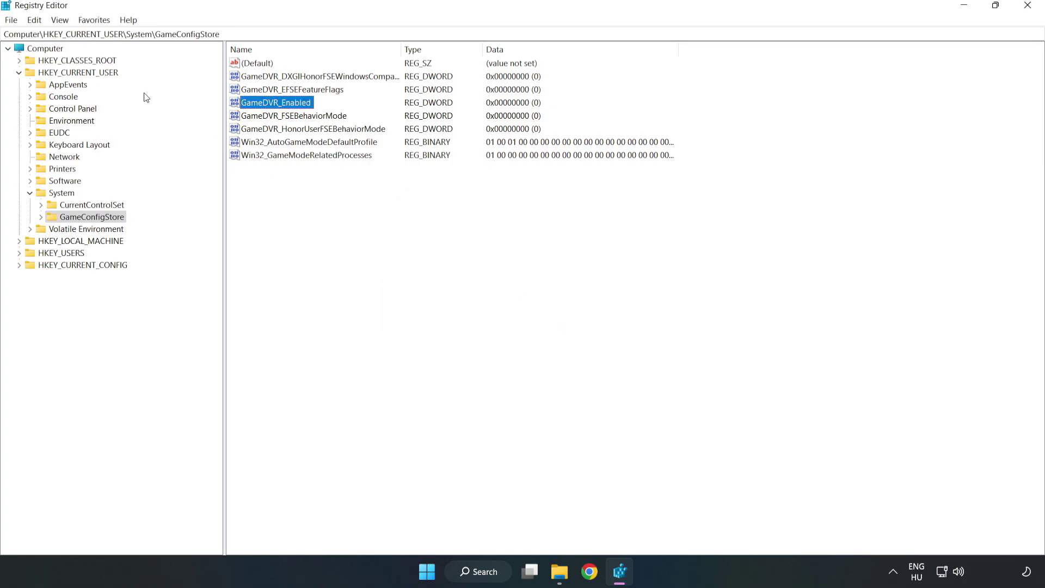
Collapse HKEY_CURRENT_USER and expand HKLM\SOFTWARE\Microsoft\PolicyManager\default\ApplicationManagement to reveal AllowGameDVR
{"action": "left_click", "coordinate": [20, 73]}
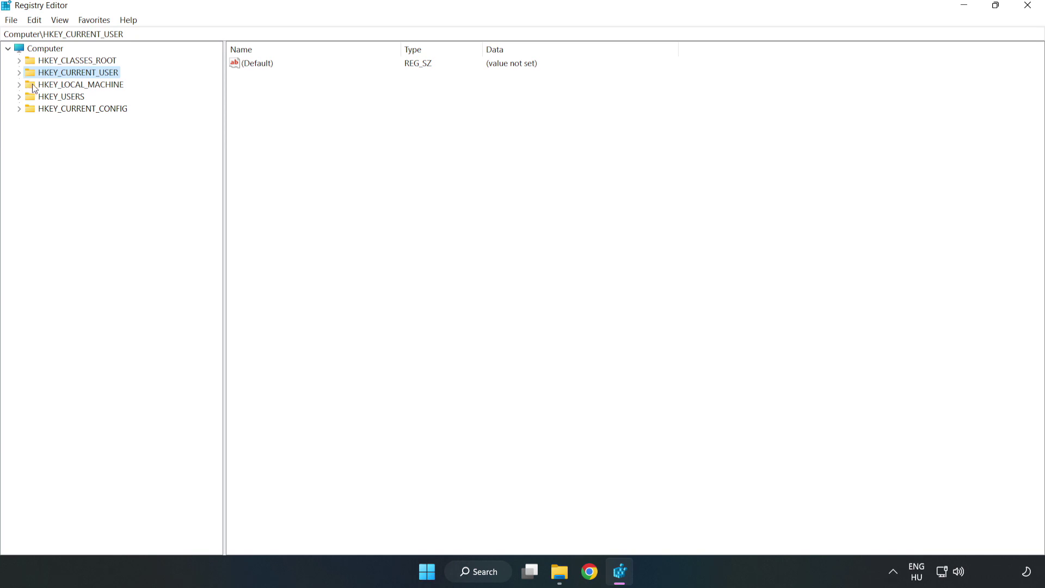
{"action": "double_click", "coordinate": [25, 86]}
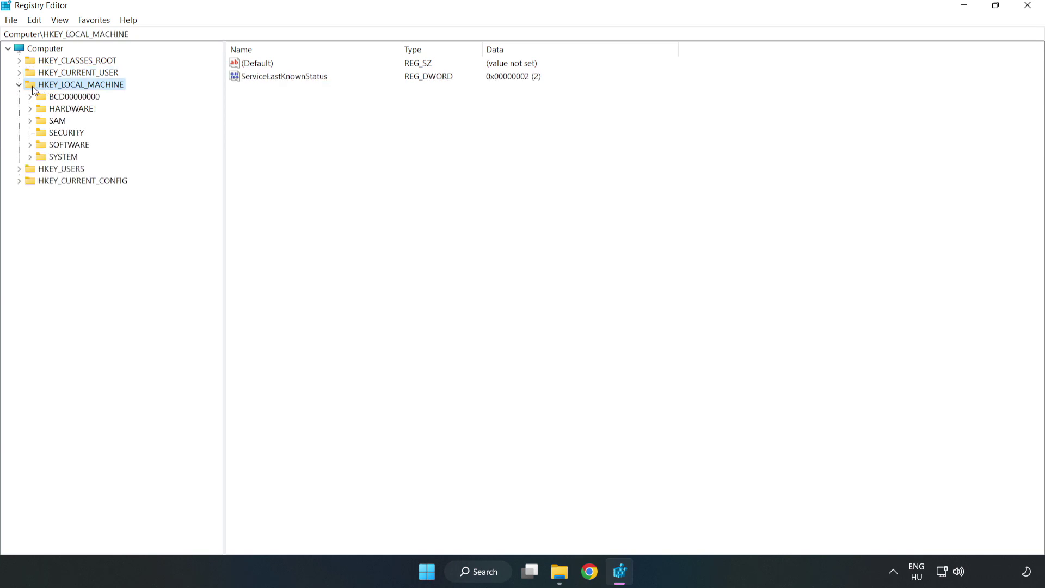
{"action": "left_click", "coordinate": [30, 144]}
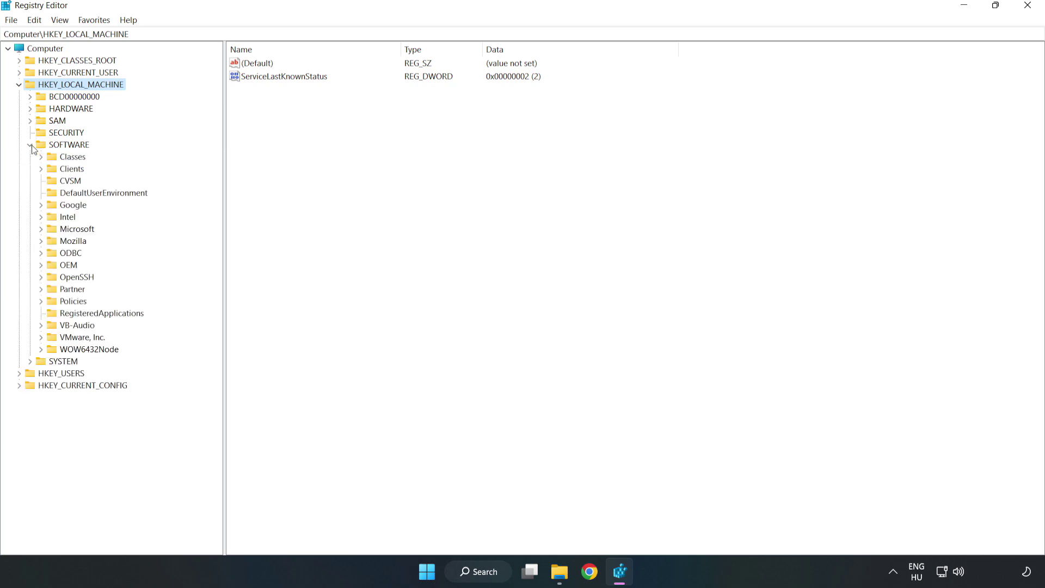
{"action": "left_click", "coordinate": [41, 230]}
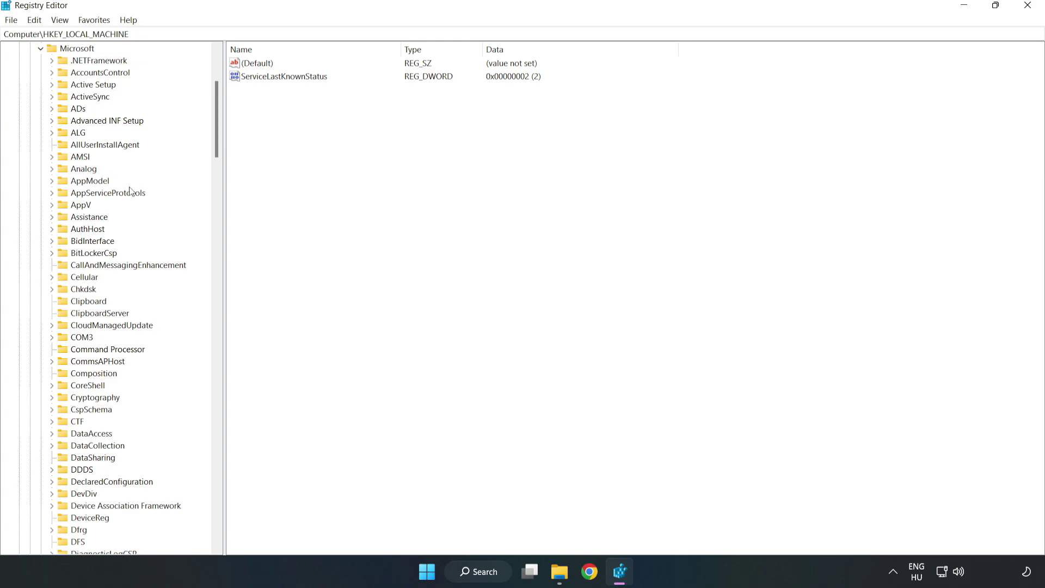
{"action": "left_click_drag", "start_coordinate": [218, 150], "coordinate": [231, 383]}
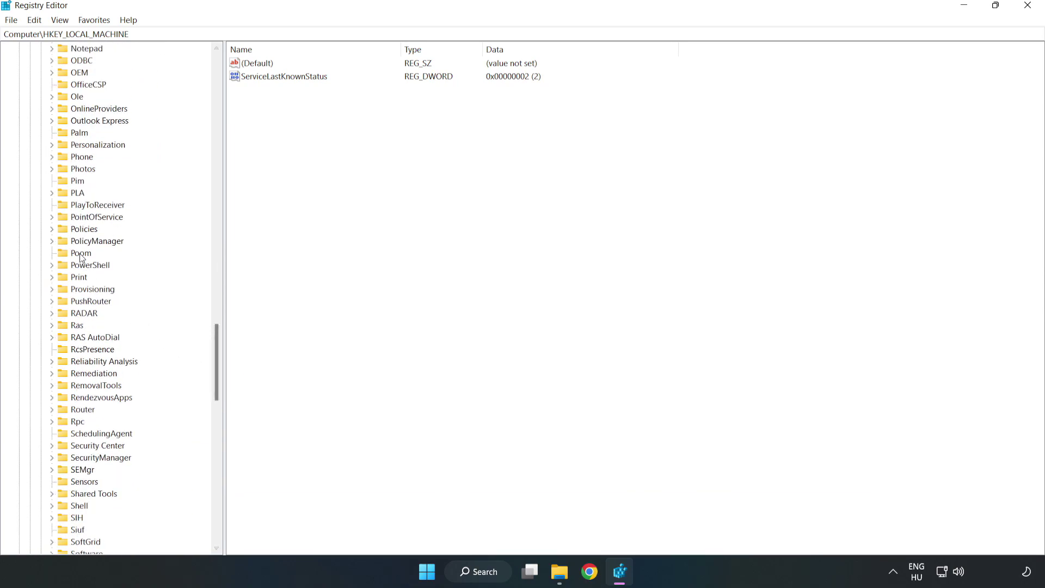
{"action": "left_click", "coordinate": [51, 242]}
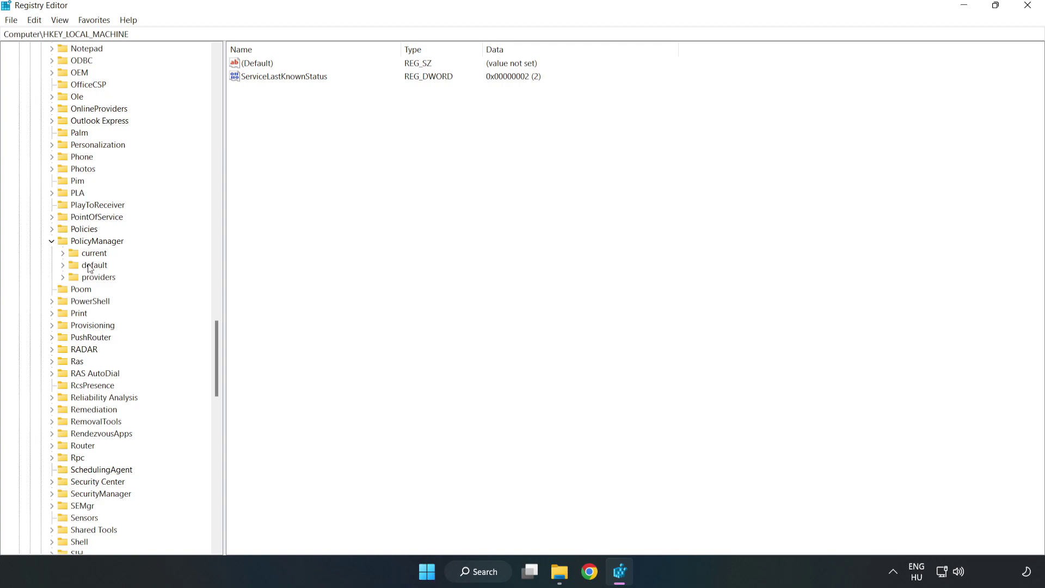
{"action": "left_click", "coordinate": [62, 265]}
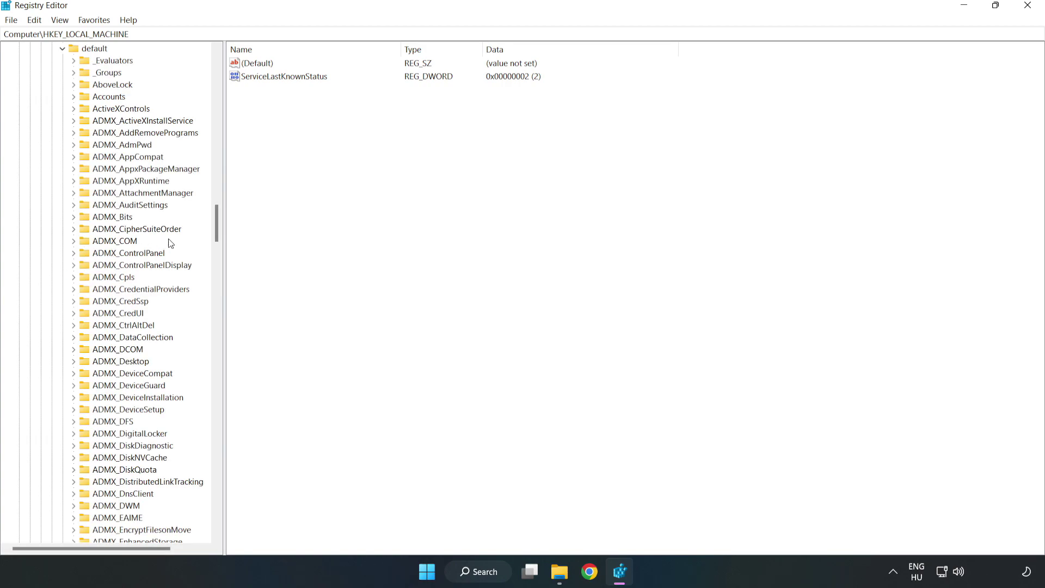
{"action": "left_click_drag", "start_coordinate": [217, 223], "coordinate": [212, 347]}
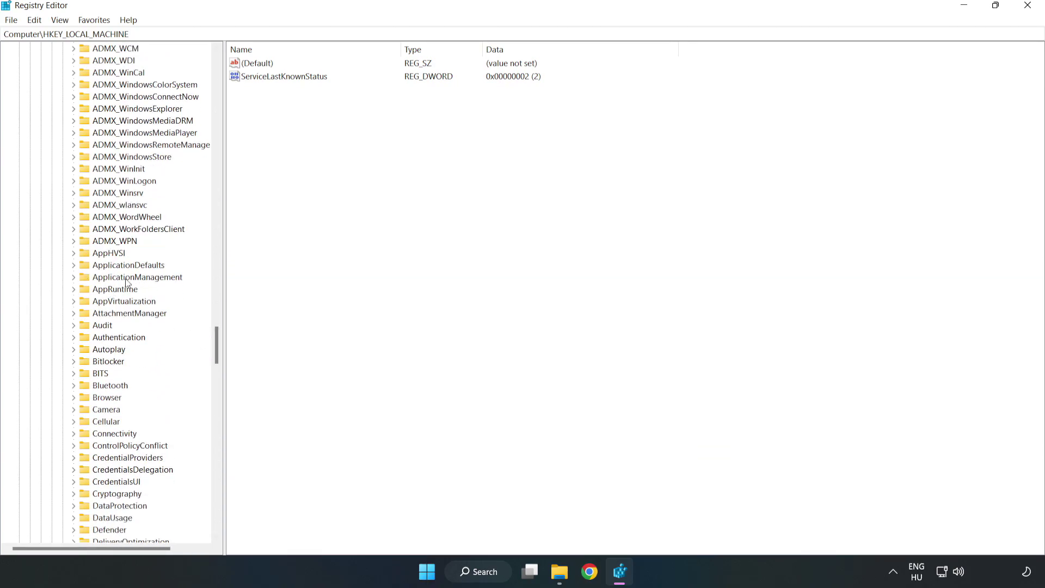
{"action": "left_click", "coordinate": [77, 278]}
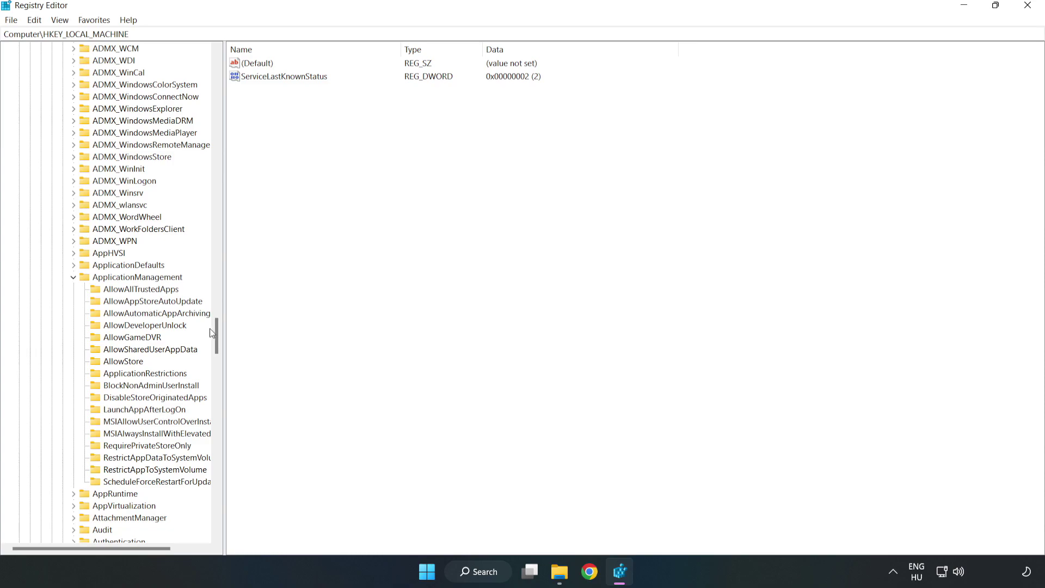
Change the AllowGameDVR key's 'value' entry data to 0
{"action": "left_click", "coordinate": [121, 339]}
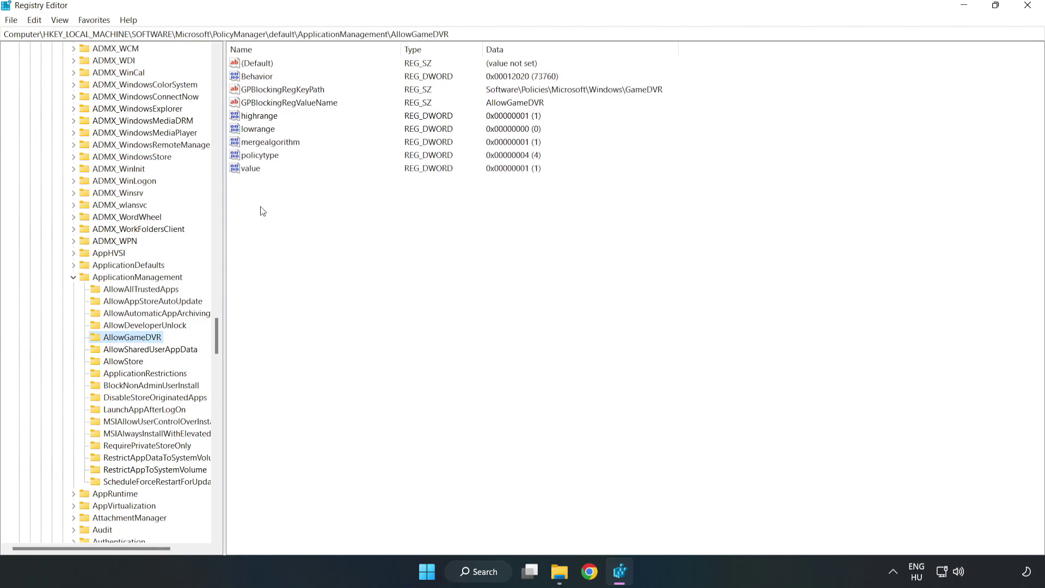
{"action": "left_click", "coordinate": [244, 170]}
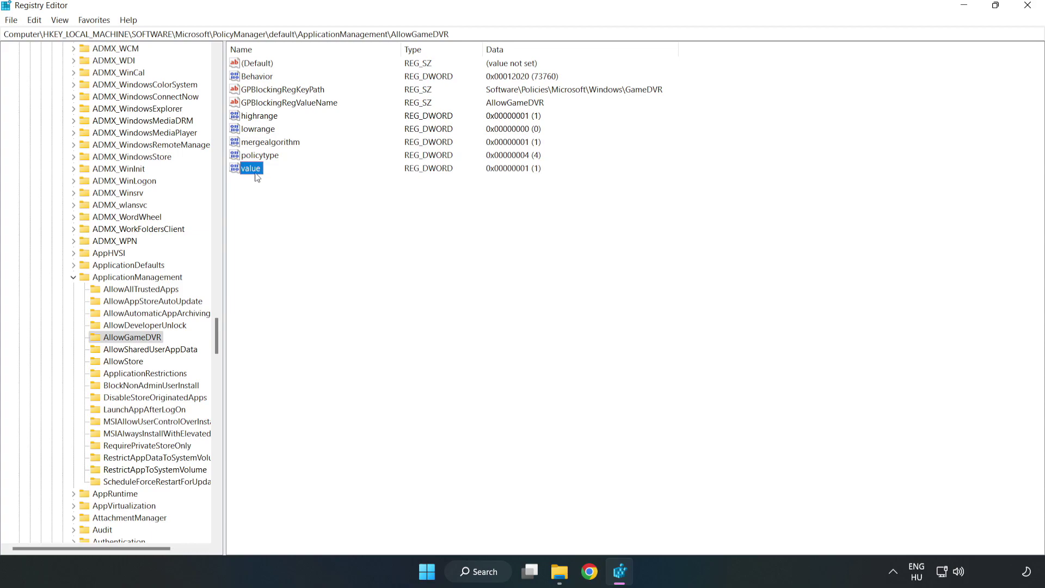
{"action": "right_click", "coordinate": [256, 174]}
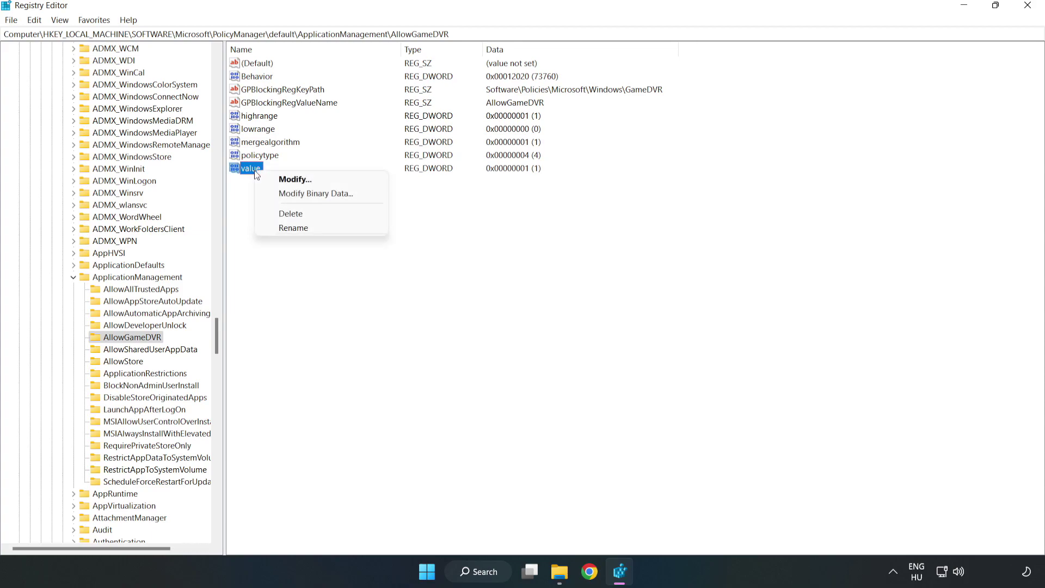
{"action": "left_click", "coordinate": [300, 184]}
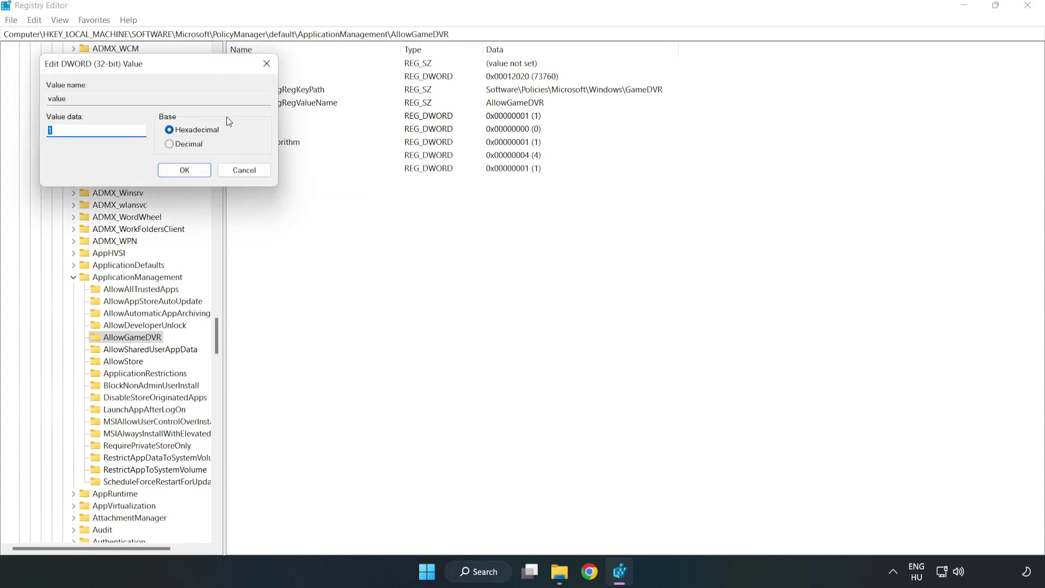
{"action": "left_click_drag", "start_coordinate": [197, 65], "coordinate": [532, 216]}
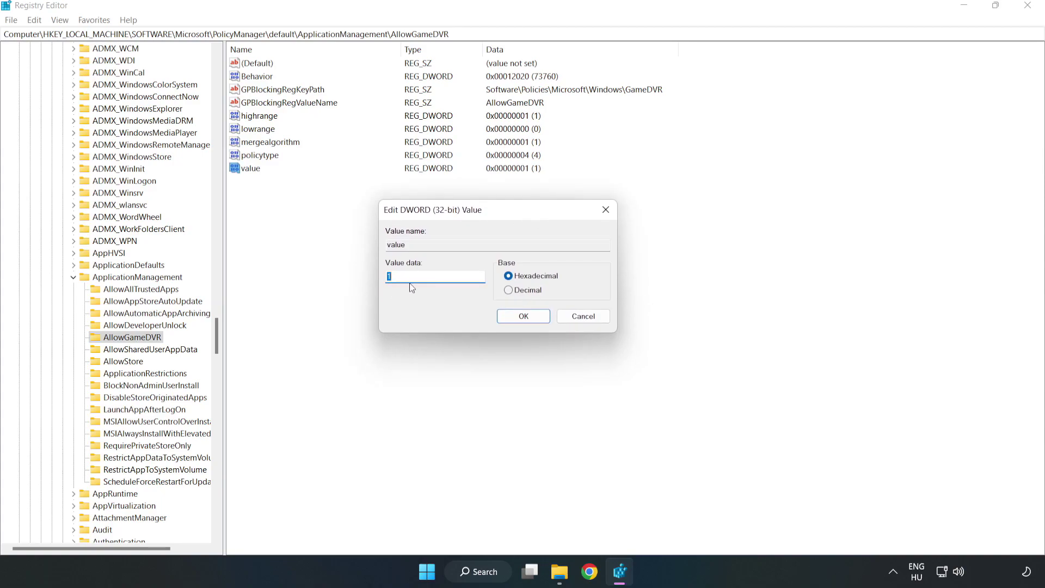
{"action": "type", "text": "0"}
{"action": "left_click", "coordinate": [511, 318]}
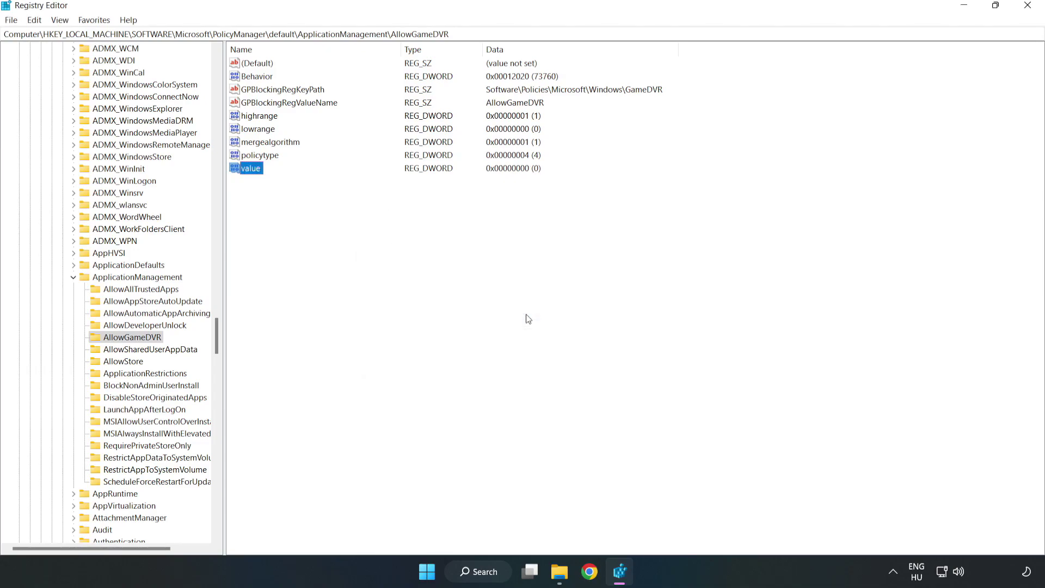
Close Registry Editor and download the DirectX End-User Runtime Web Installer in Chrome
{"action": "left_click", "coordinate": [1028, 6]}
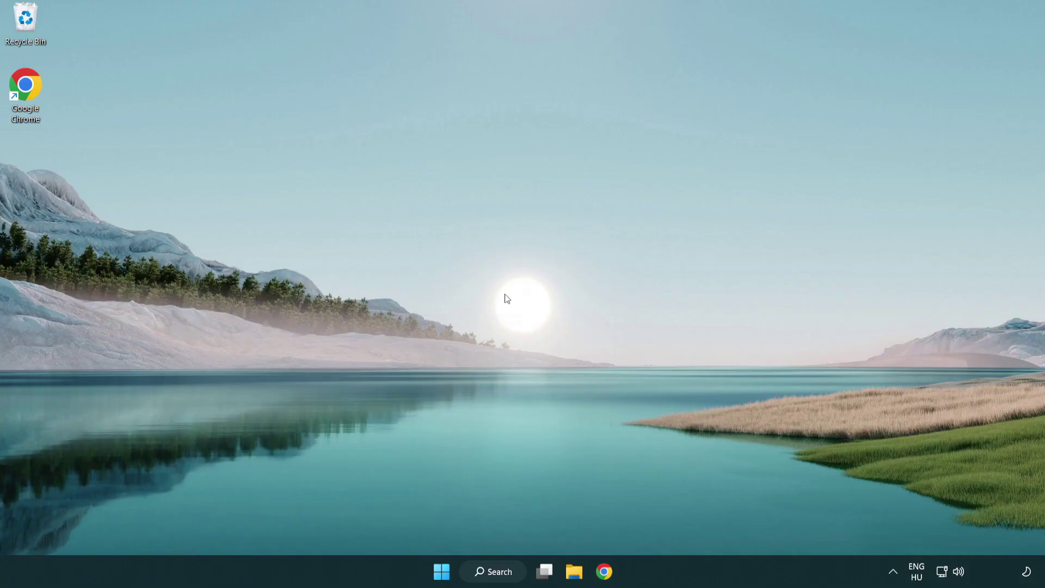
{"action": "left_click", "coordinate": [605, 573]}
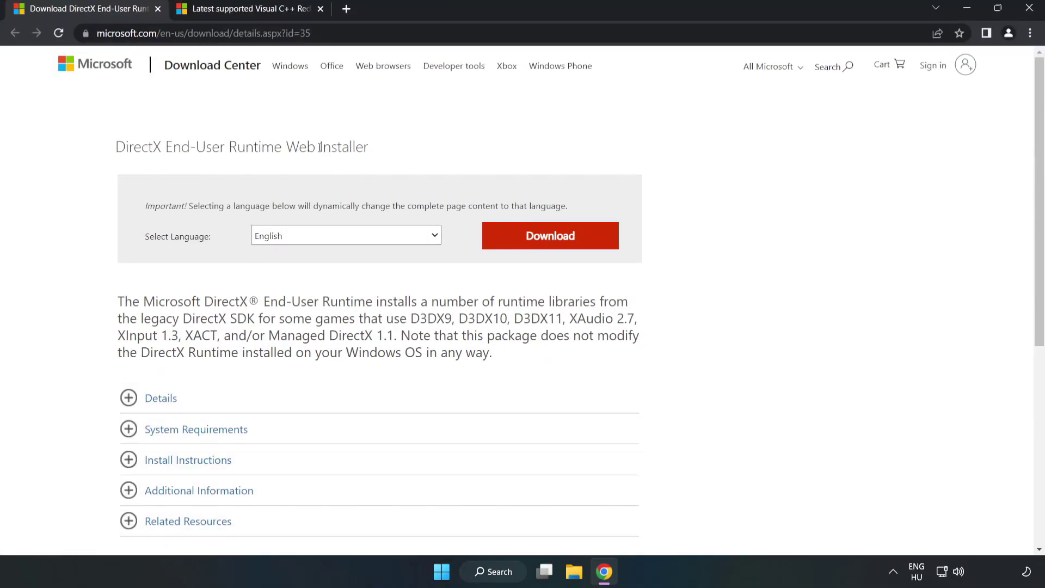
{"action": "left_click_drag", "start_coordinate": [316, 33], "coordinate": [138, 32]}
{"action": "left_click", "coordinate": [422, 124]}
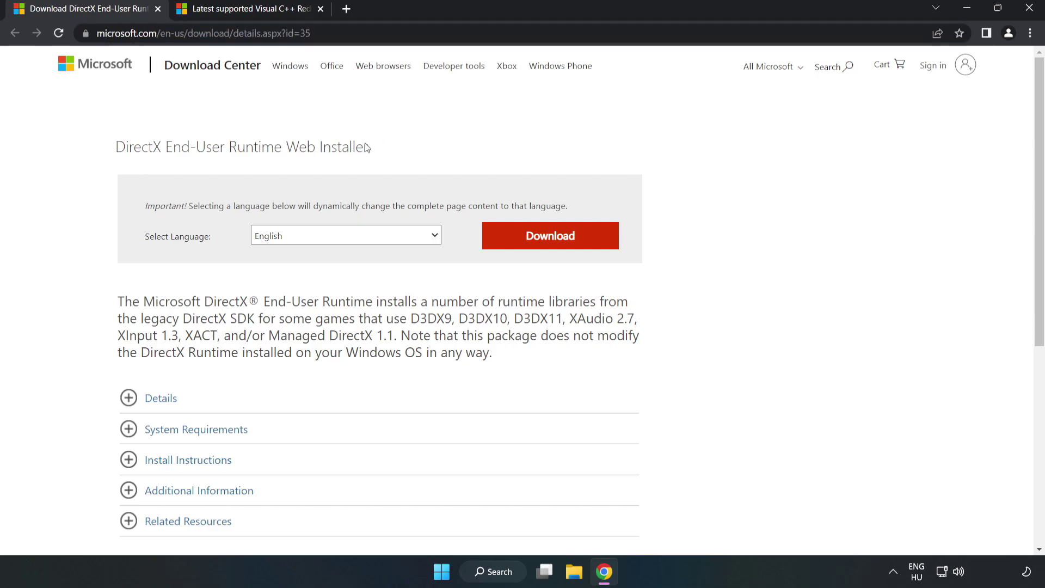
{"action": "left_click", "coordinate": [557, 248]}
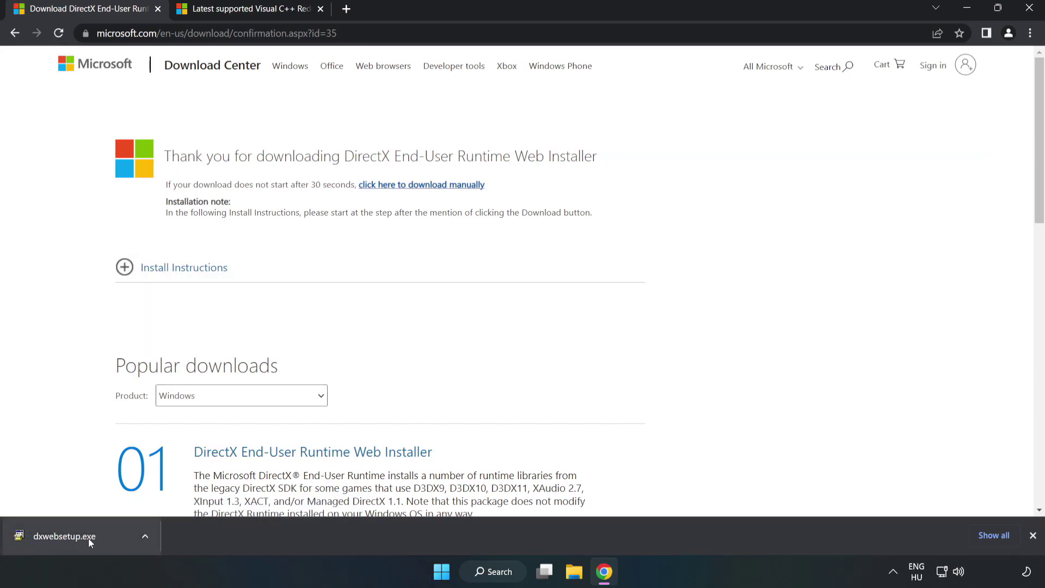
Run dxwebsetup.exe, accept the license, decline the Bing Bar, and finish the setup
{"action": "left_click", "coordinate": [106, 539]}
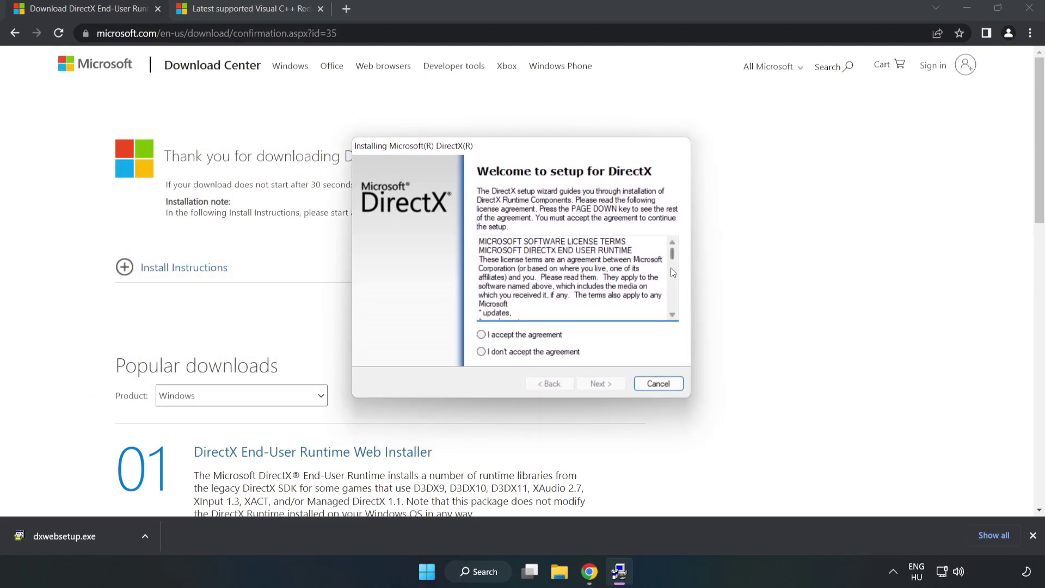
{"action": "left_click_drag", "start_coordinate": [673, 255], "coordinate": [673, 302]}
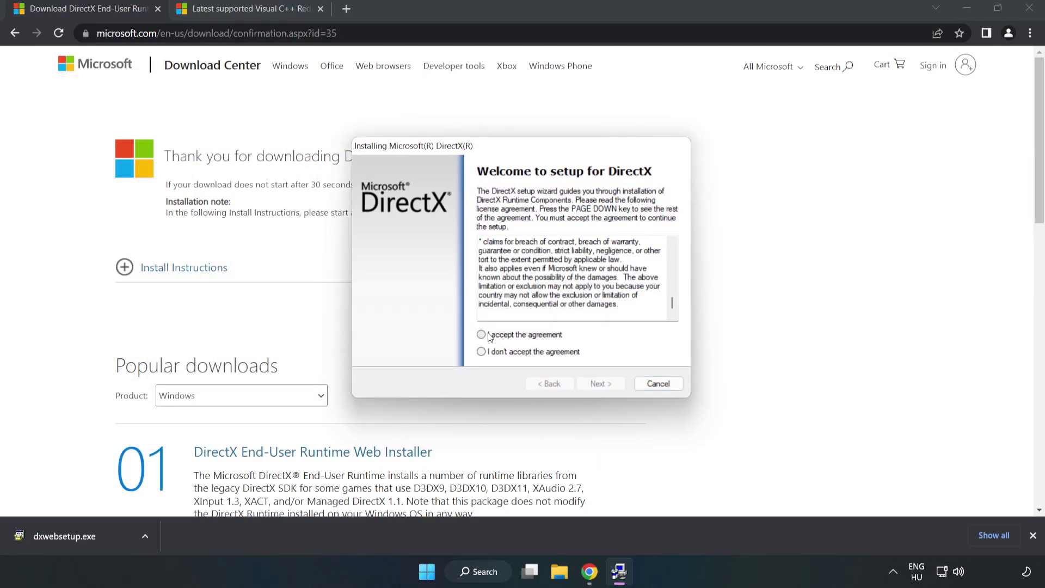
{"action": "left_click", "coordinate": [489, 335]}
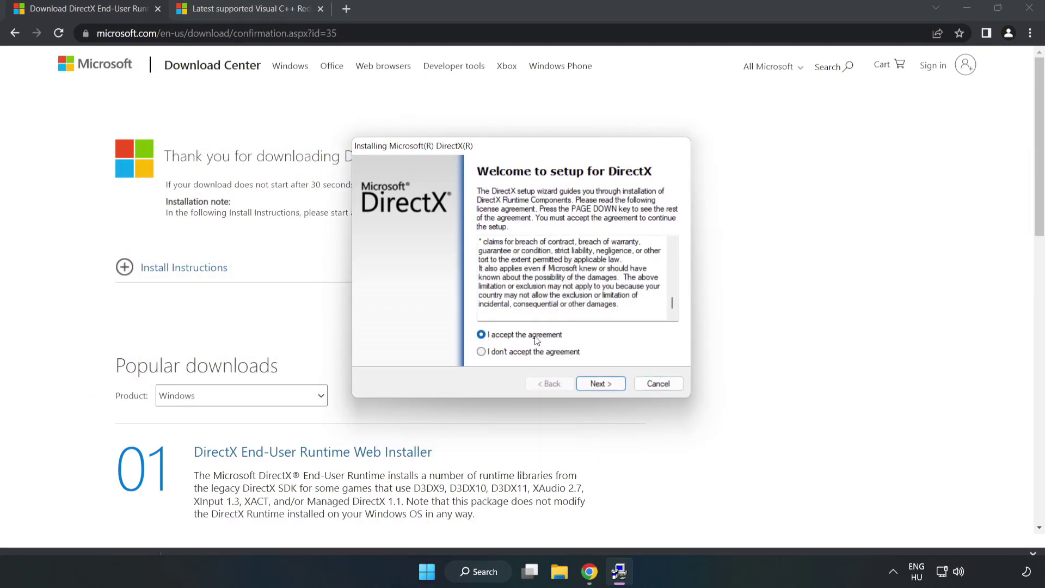
{"action": "left_click", "coordinate": [605, 384]}
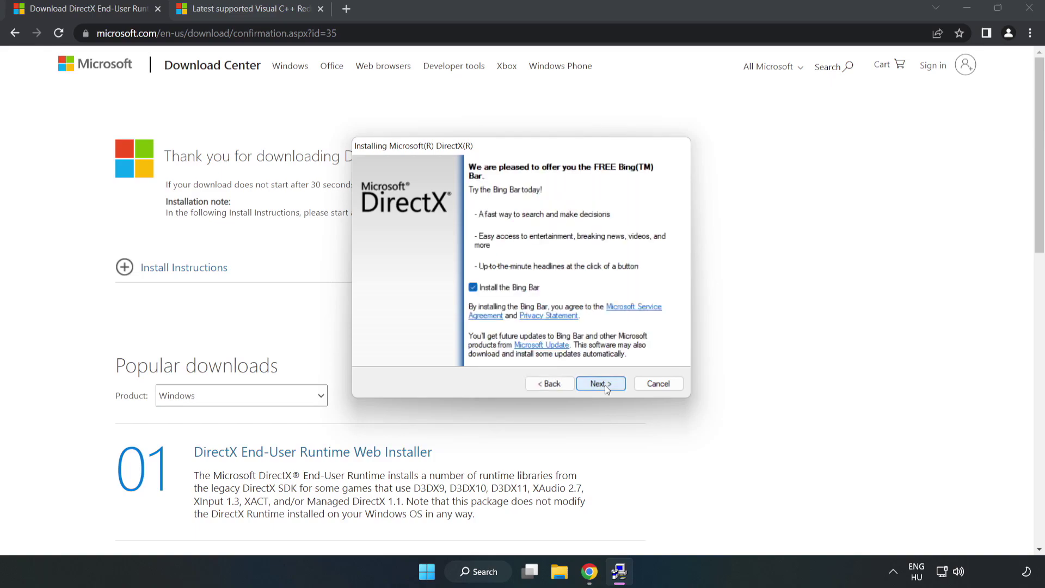
{"action": "left_click", "coordinate": [473, 288]}
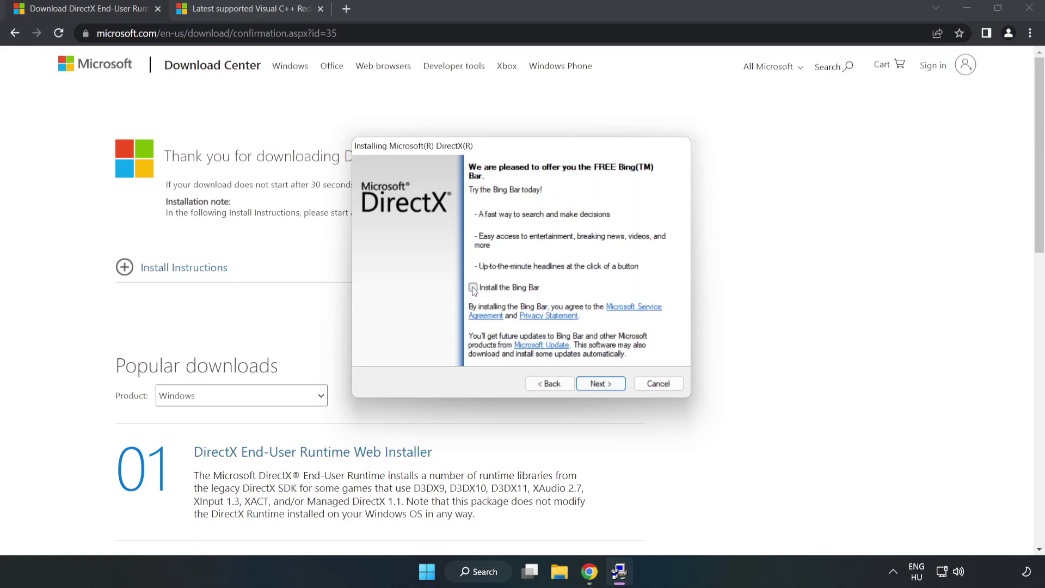
{"action": "left_click", "coordinate": [603, 384]}
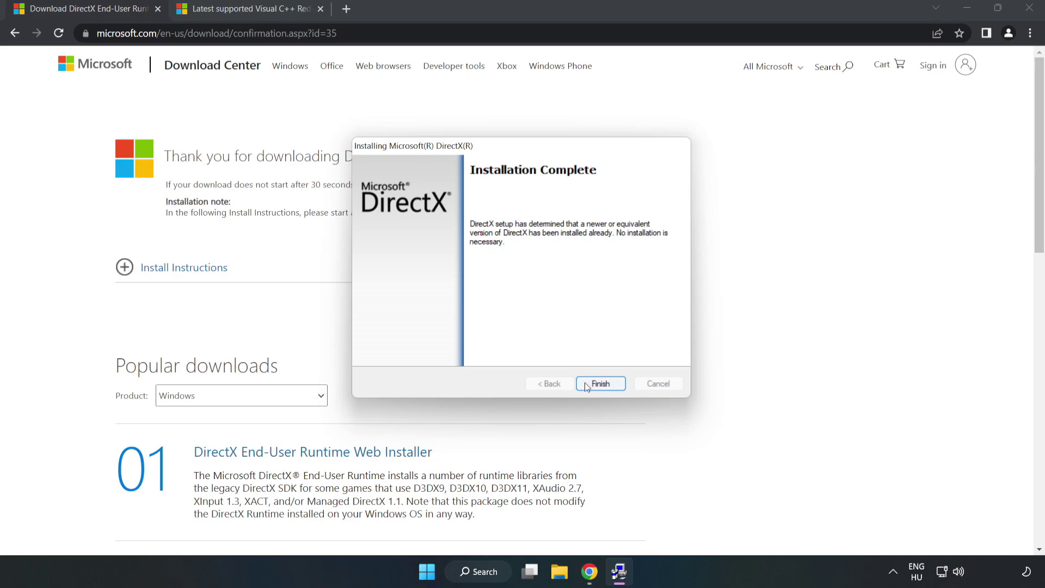
{"action": "left_click", "coordinate": [601, 384]}
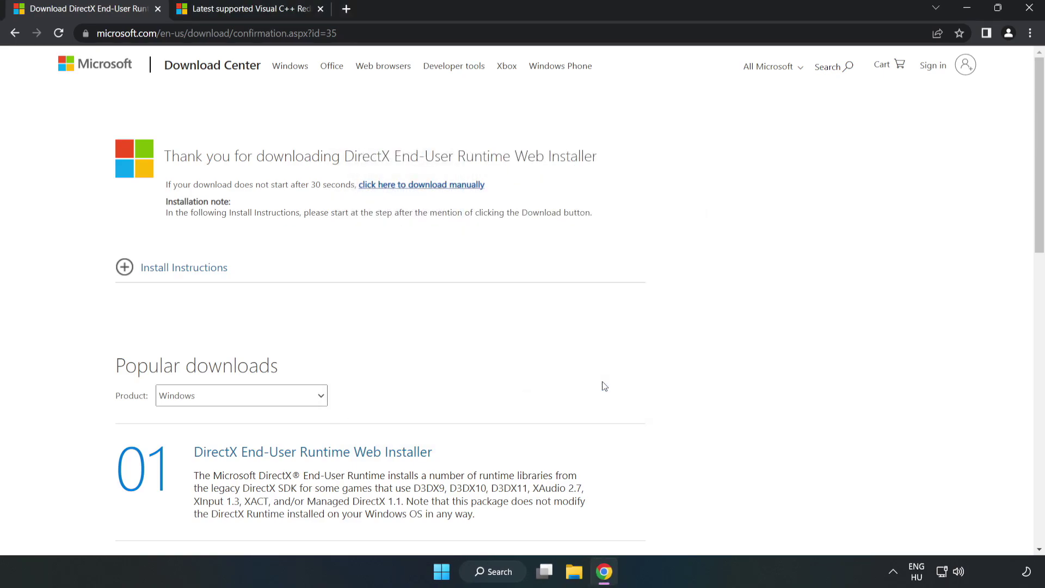
Close the DirectX tab and download the ARM64, x86 and x64 vc_redist installers, allowing multiple downloads
{"action": "left_click", "coordinate": [157, 9]}
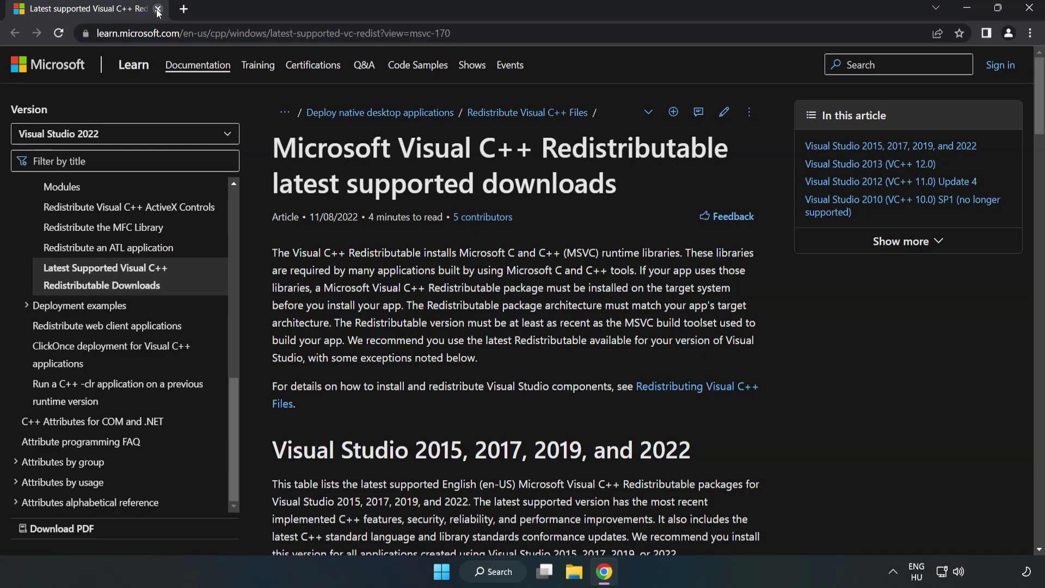
{"action": "left_click", "coordinate": [245, 34]}
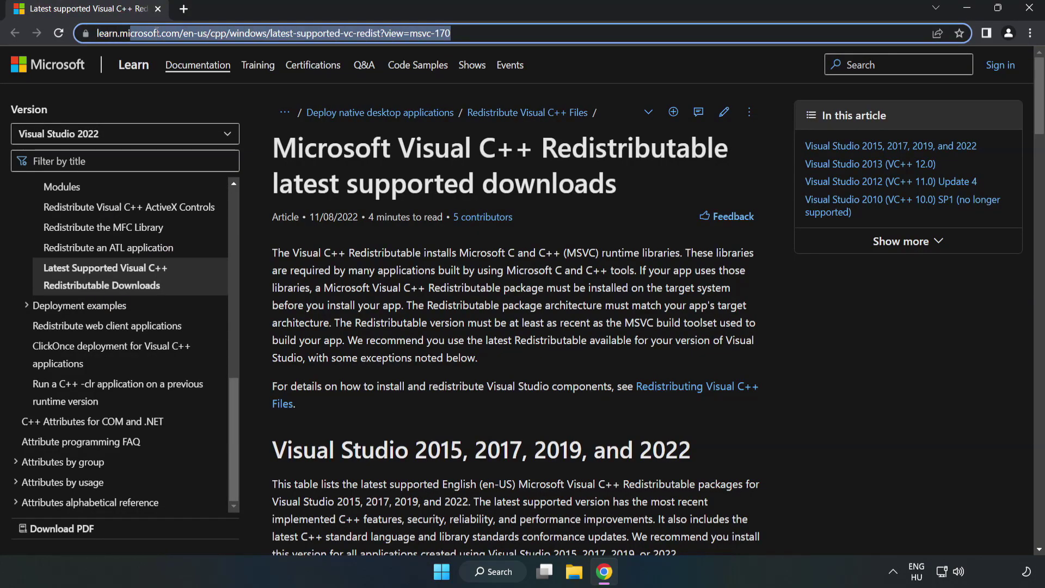
{"action": "left_click", "coordinate": [481, 34]}
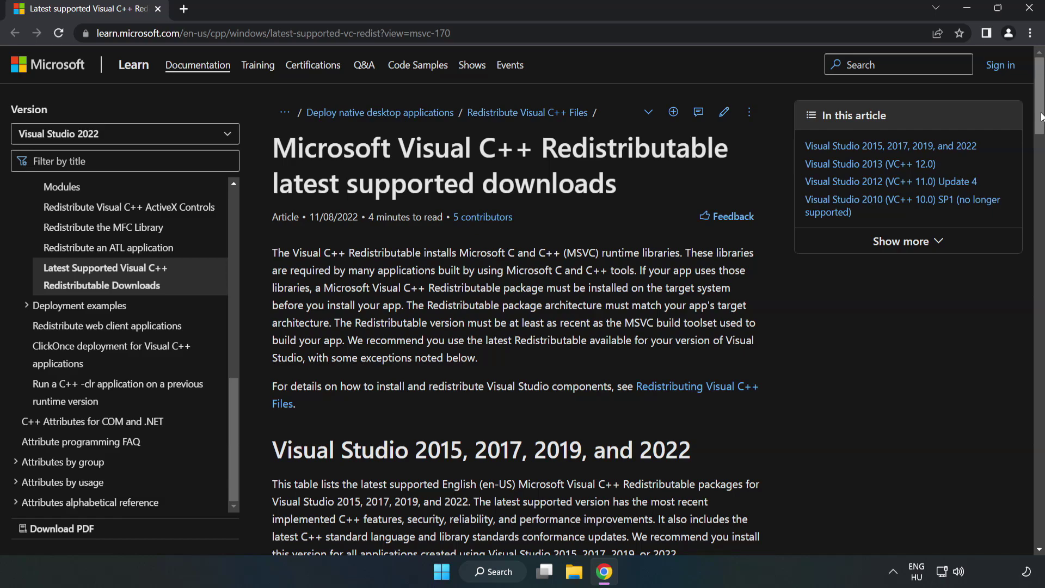
{"action": "scroll", "coordinate": [1040, 133], "scroll_direction": "down", "scroll_amount": 1}
{"action": "scroll", "coordinate": [1040, 132], "scroll_direction": "down", "scroll_amount": 5}
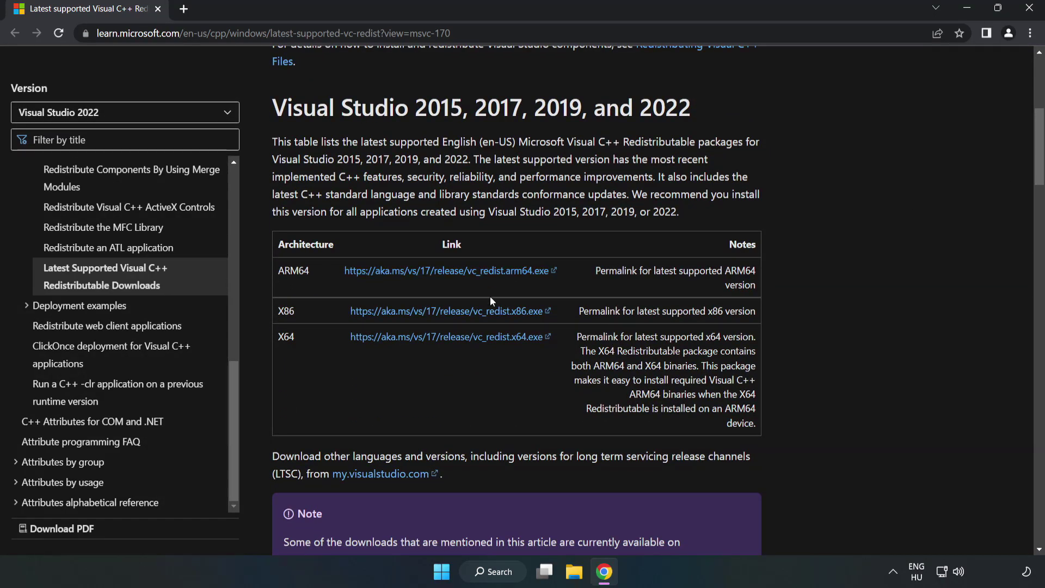
{"action": "left_click", "coordinate": [460, 314]}
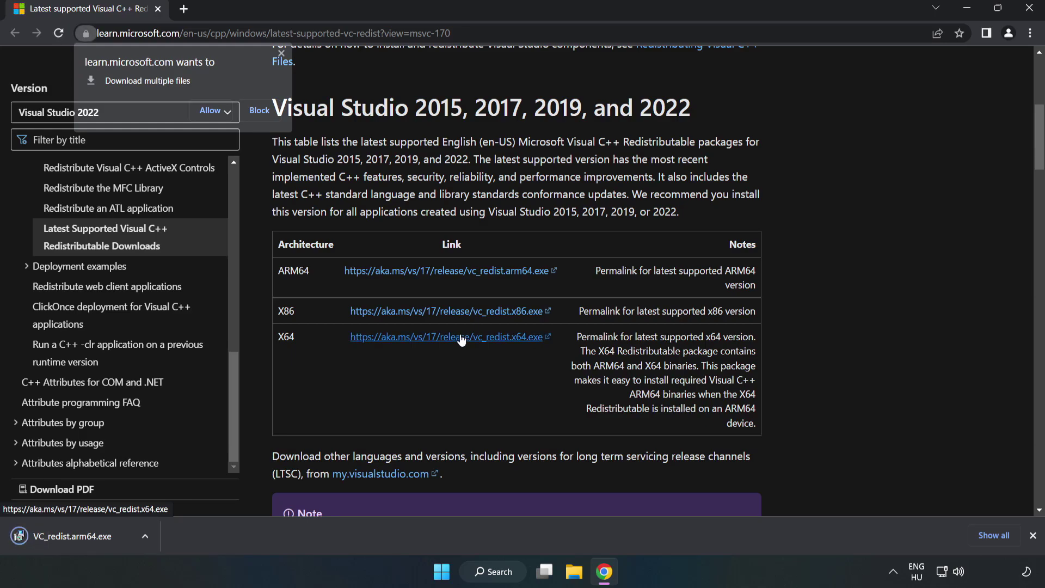
{"action": "left_click", "coordinate": [212, 110]}
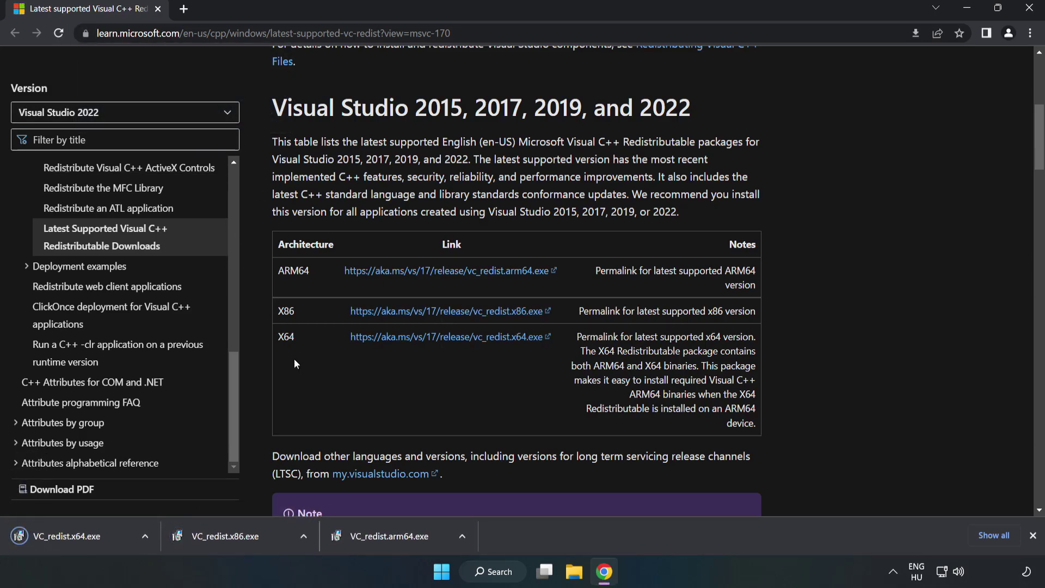
Try installing the ARM64 redistributable and close its unsupported-processor failure message
{"action": "left_click", "coordinate": [400, 540]}
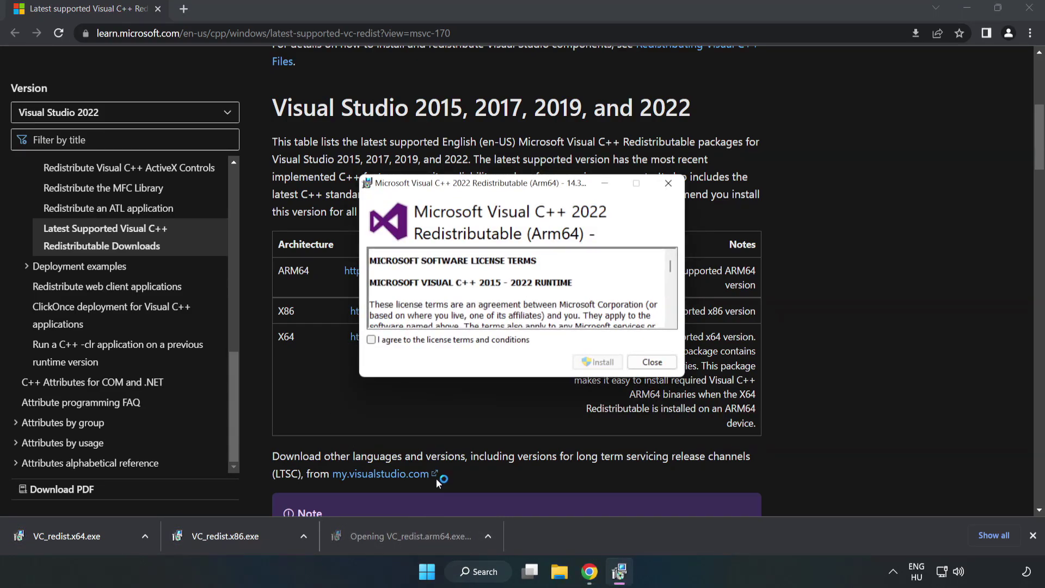
{"action": "scroll", "coordinate": [663, 261], "scroll_direction": "down", "scroll_amount": 10}
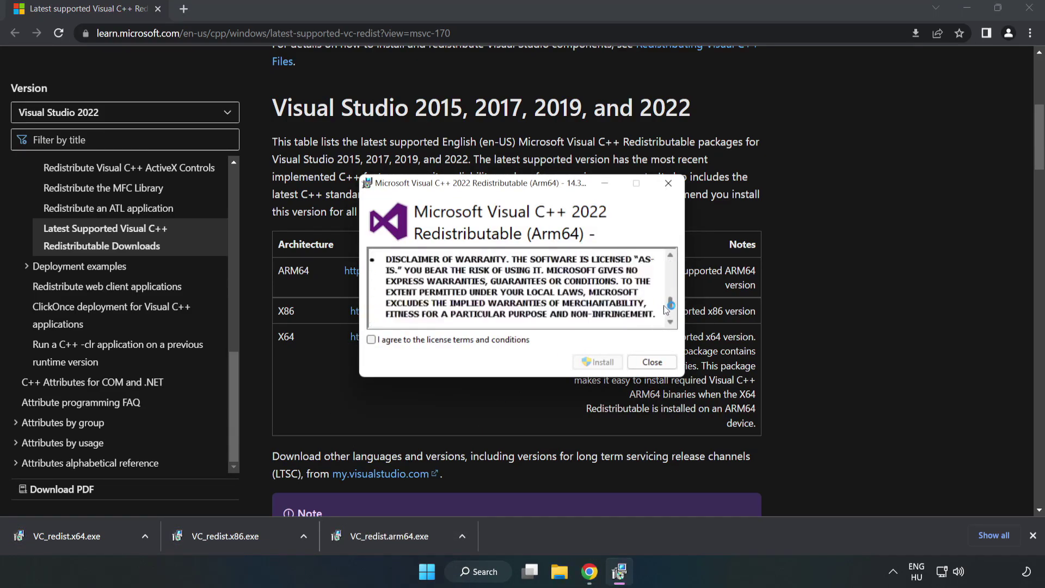
{"action": "left_click", "coordinate": [463, 340]}
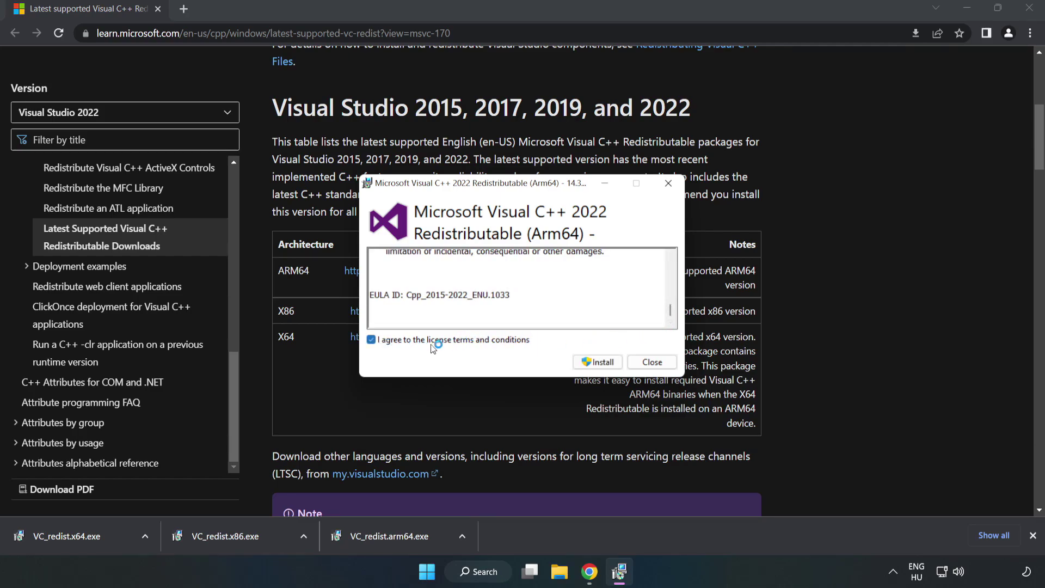
{"action": "left_click", "coordinate": [599, 365]}
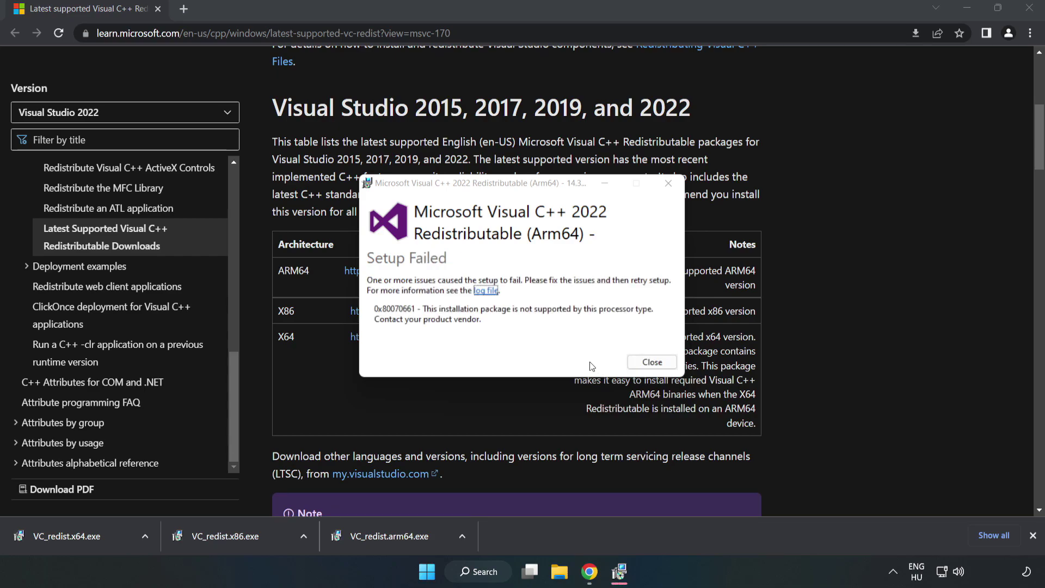
{"action": "left_click", "coordinate": [650, 366]}
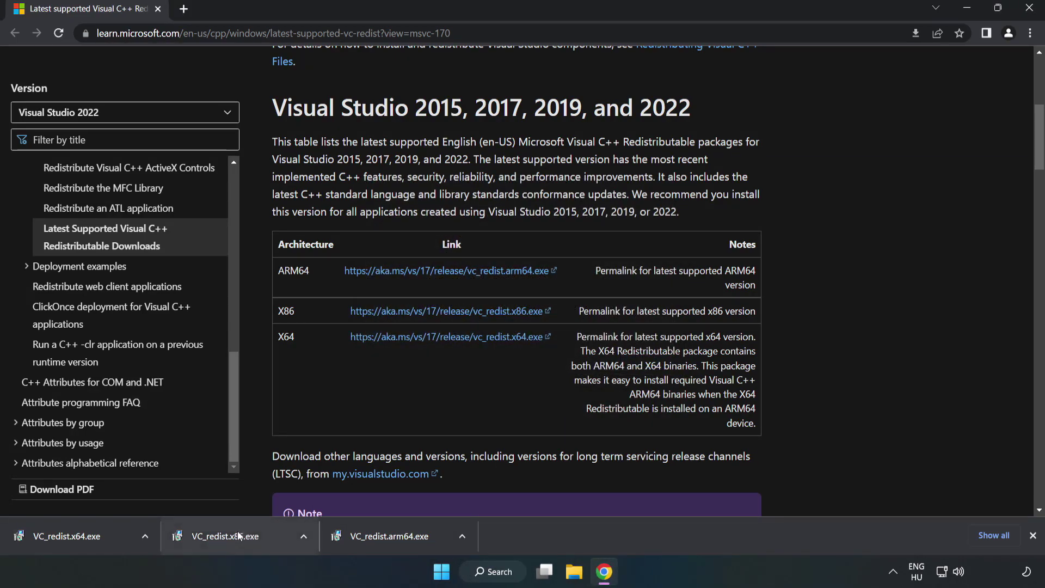
Install VC_redist.x86.exe and VC_redist.x64.exe (14.34.31931), closing both Setup Successful dialogs
{"action": "left_click", "coordinate": [248, 534]}
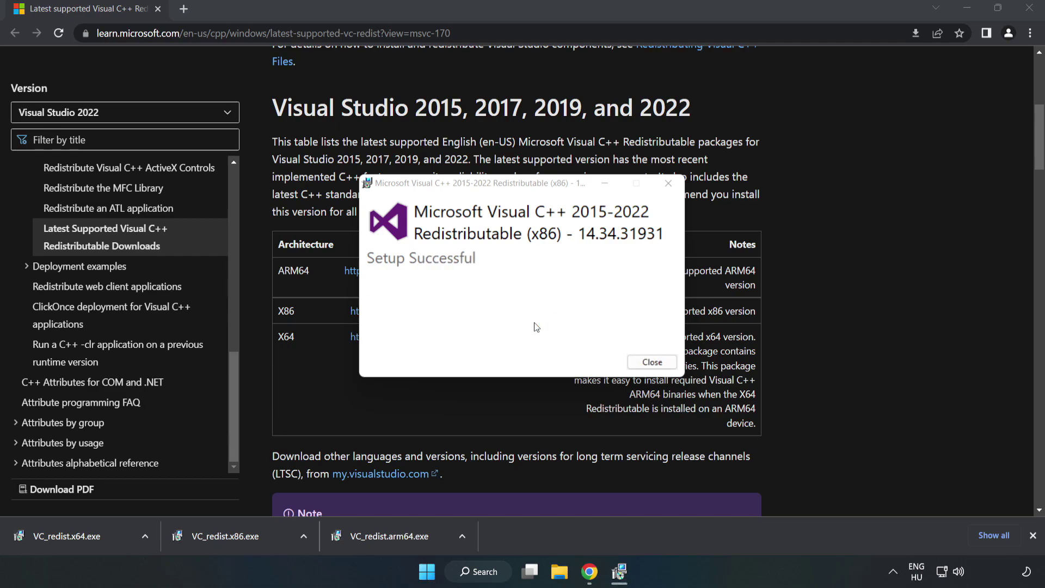
{"action": "left_click", "coordinate": [652, 363]}
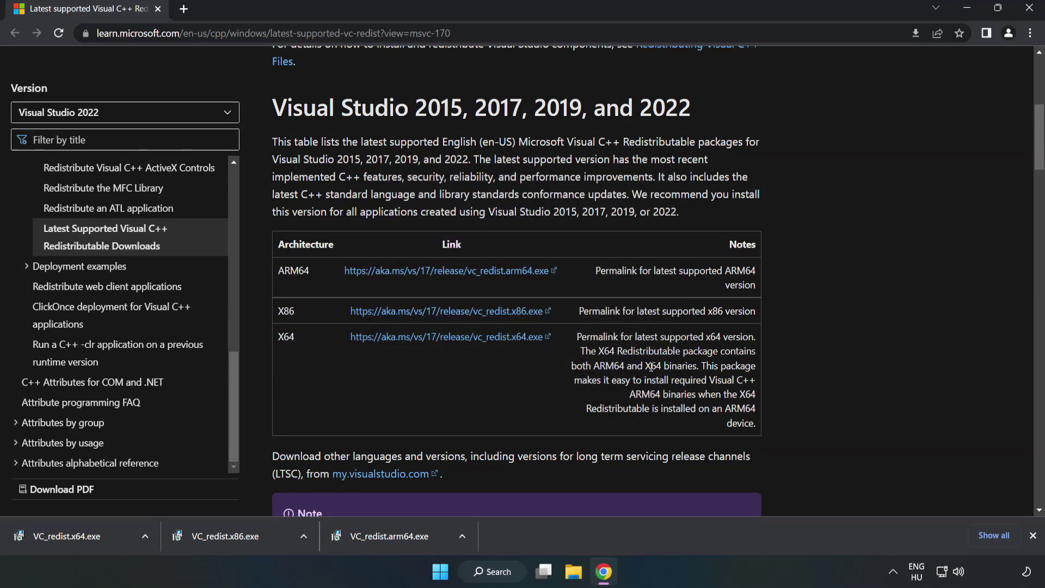
{"action": "left_click", "coordinate": [56, 534]}
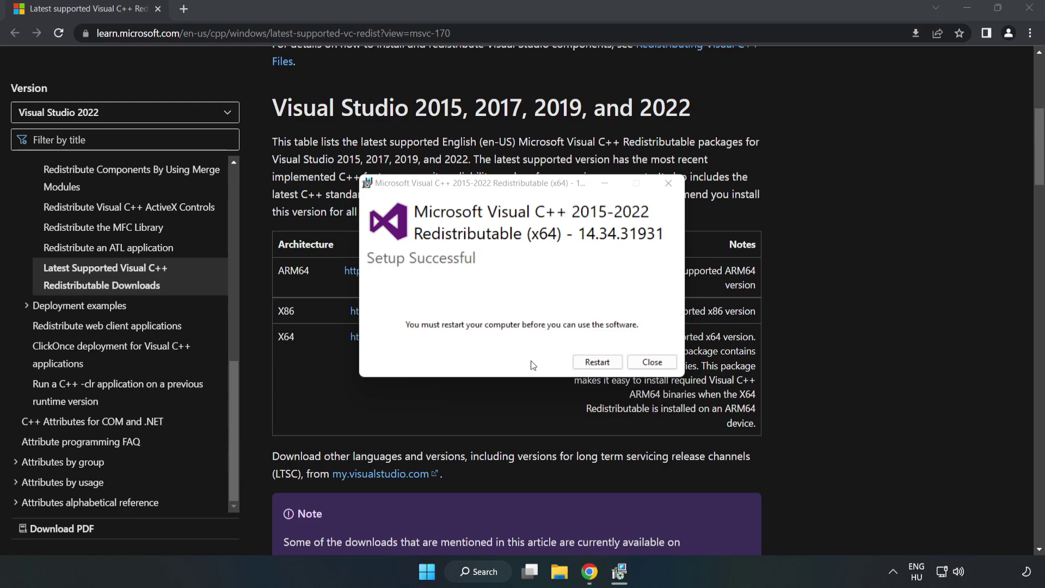
{"action": "left_click", "coordinate": [653, 362]}
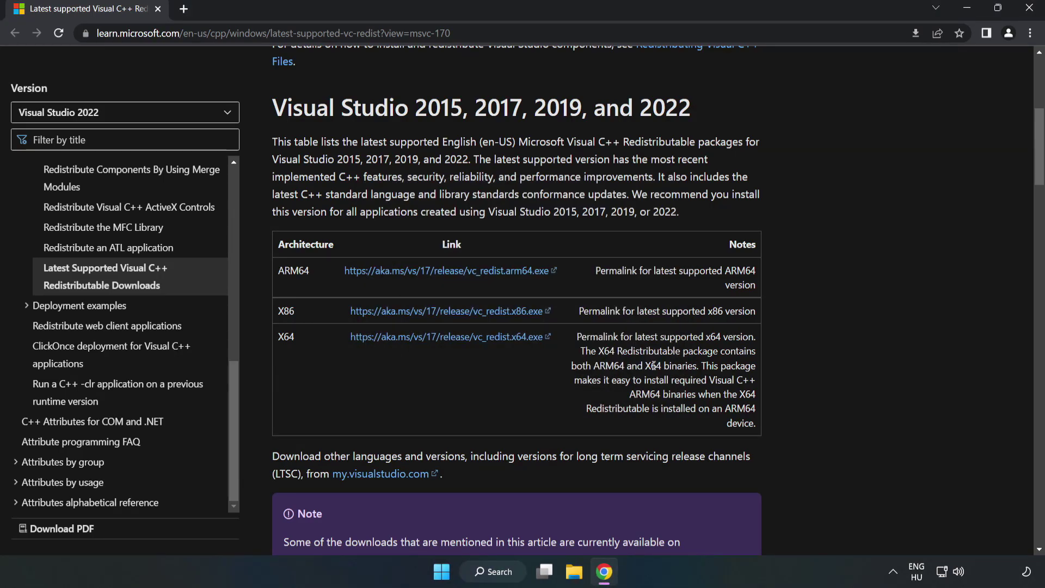
Close Chrome and bring up the Start menu's power options to restart the PC
{"action": "left_click", "coordinate": [1031, 12]}
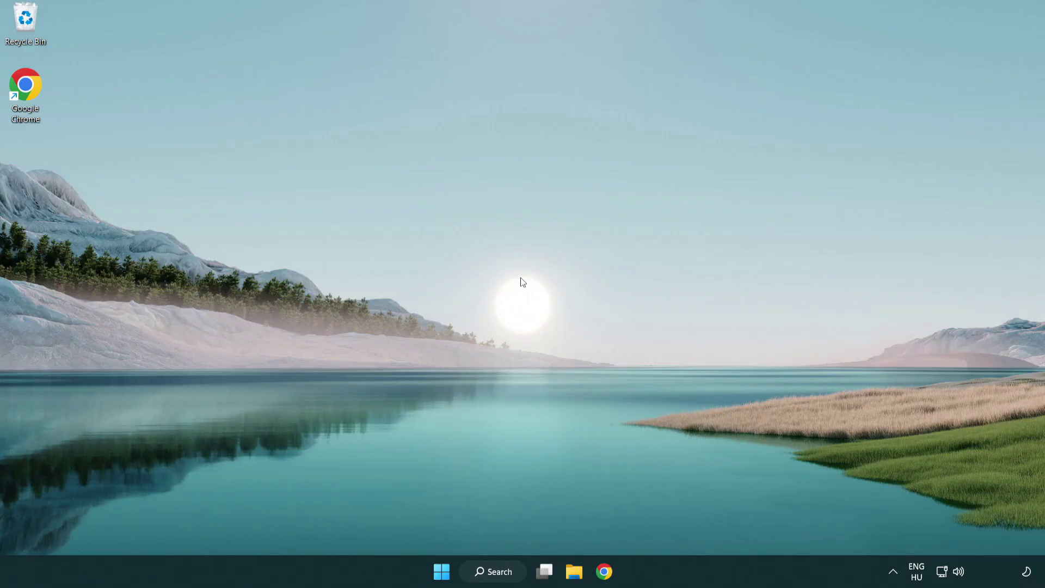
{"action": "left_click", "coordinate": [442, 571]}
{"action": "left_click", "coordinate": [693, 526]}
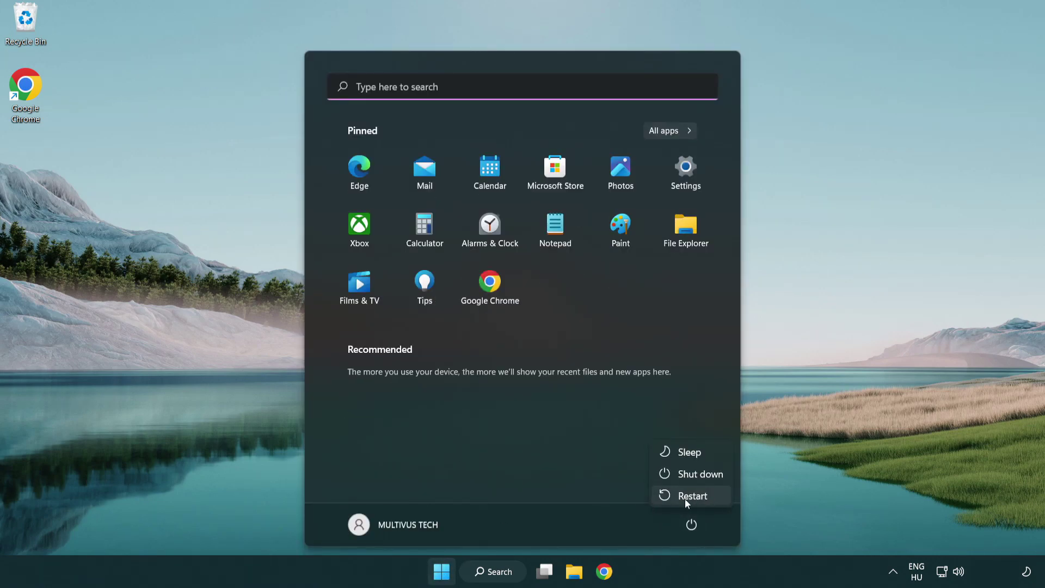